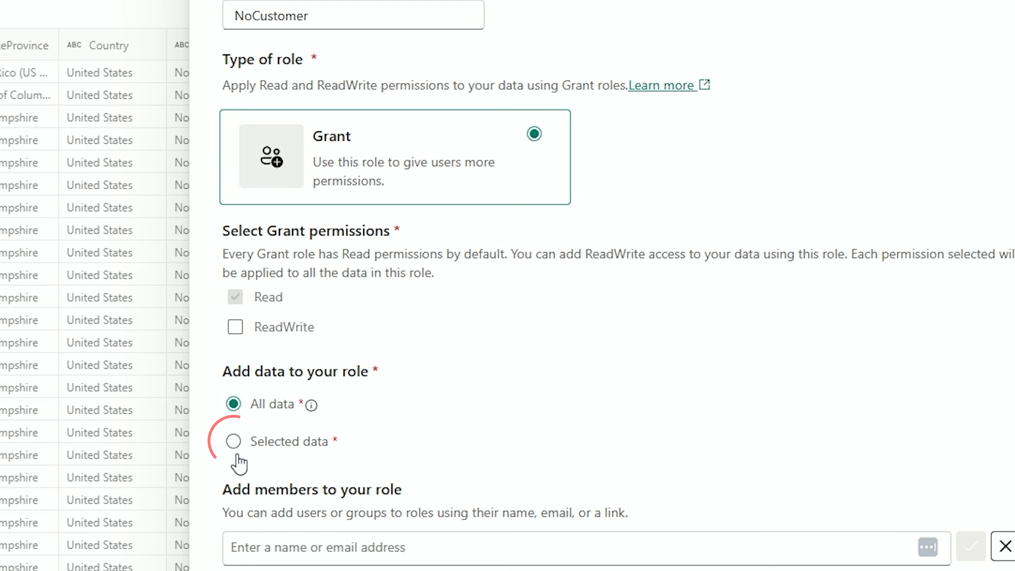
Limit the NoCustomer role to selected lakehouse data, choosing the dbo tables dimension_city, dimension_date and dimension_employee
click(232, 441)
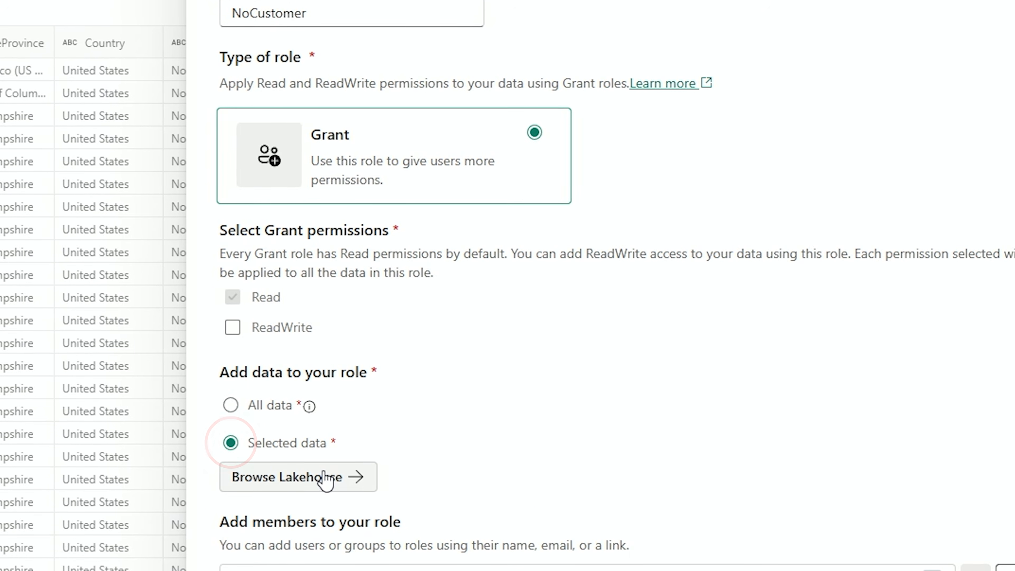
click(324, 479)
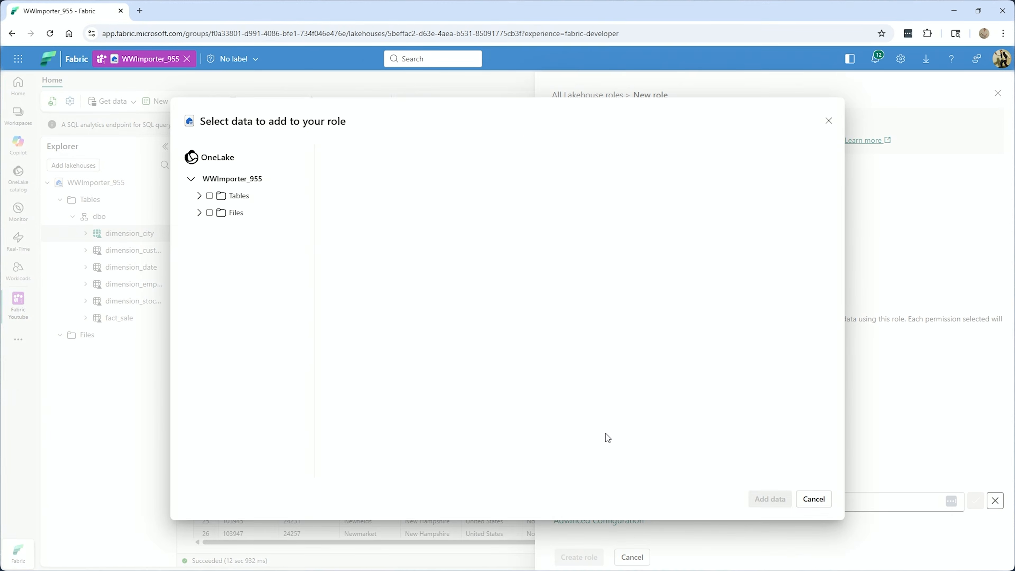
click(196, 195)
click(202, 212)
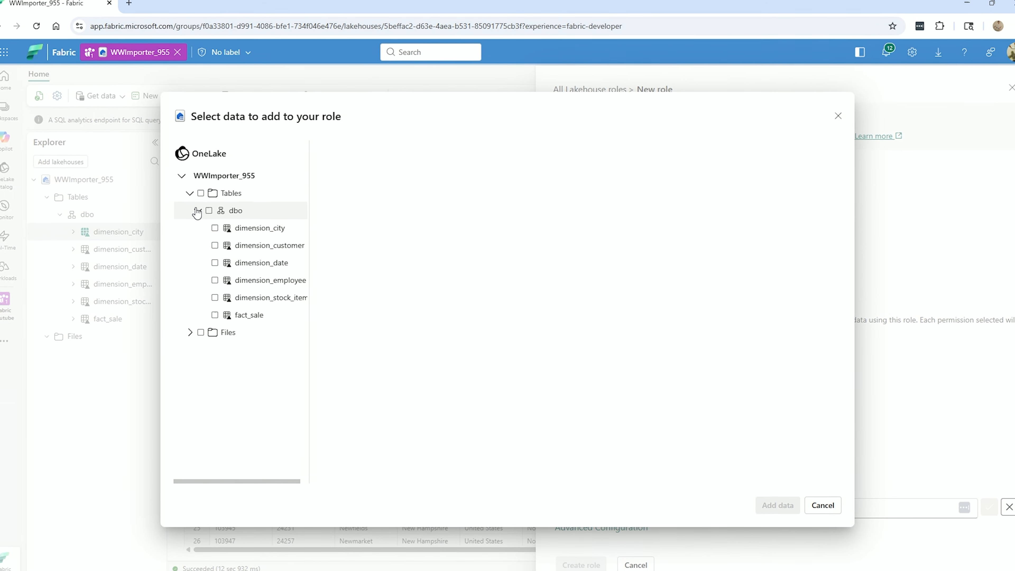
click(214, 228)
click(215, 263)
click(214, 280)
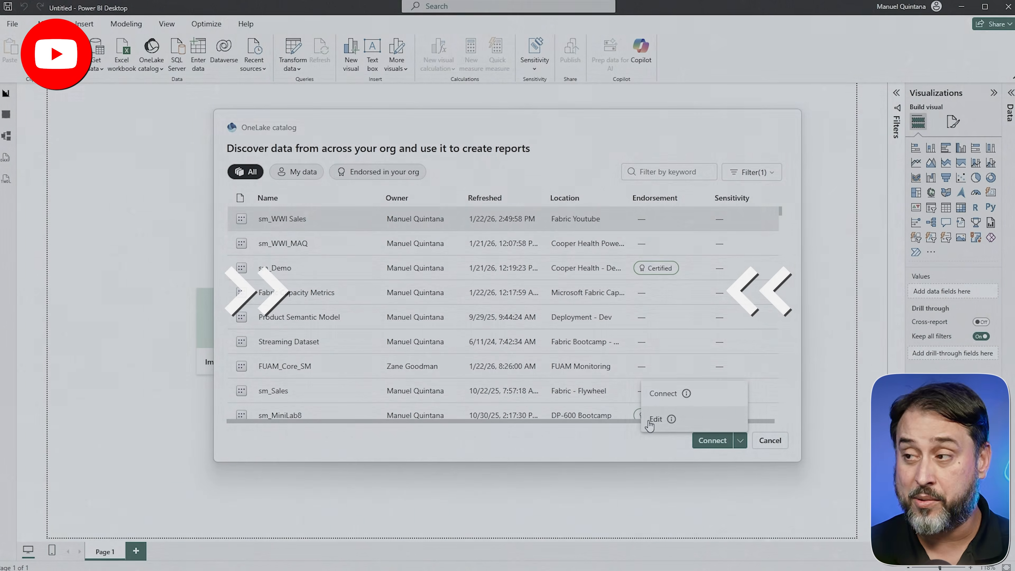
In Power BI Desktop, open the sm_WWI Sales model for editing and define the measure Total Sales = SUM(fact_sale[TotalIncludingTax])
click(650, 421)
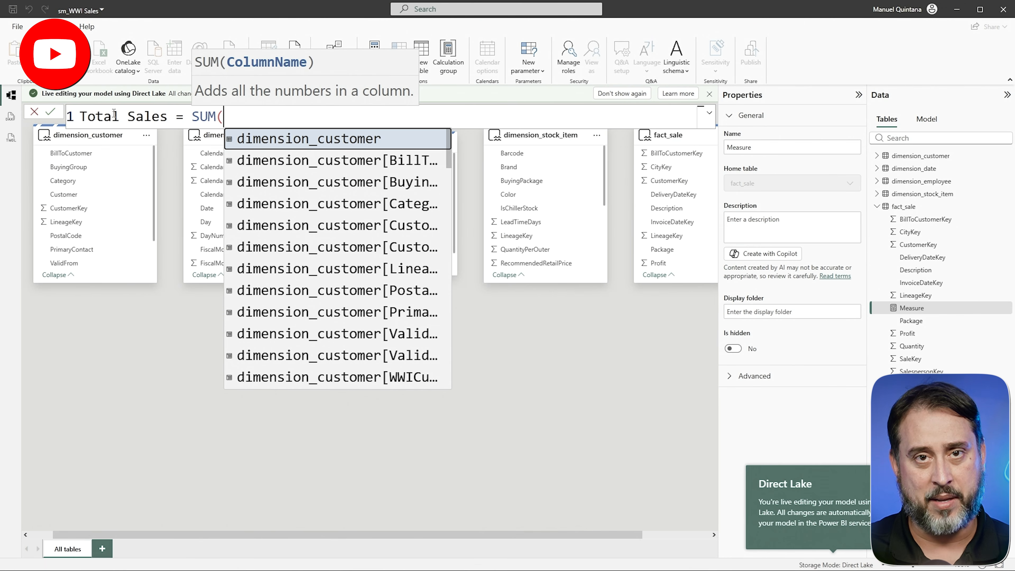
text(tot)
click(366, 202)
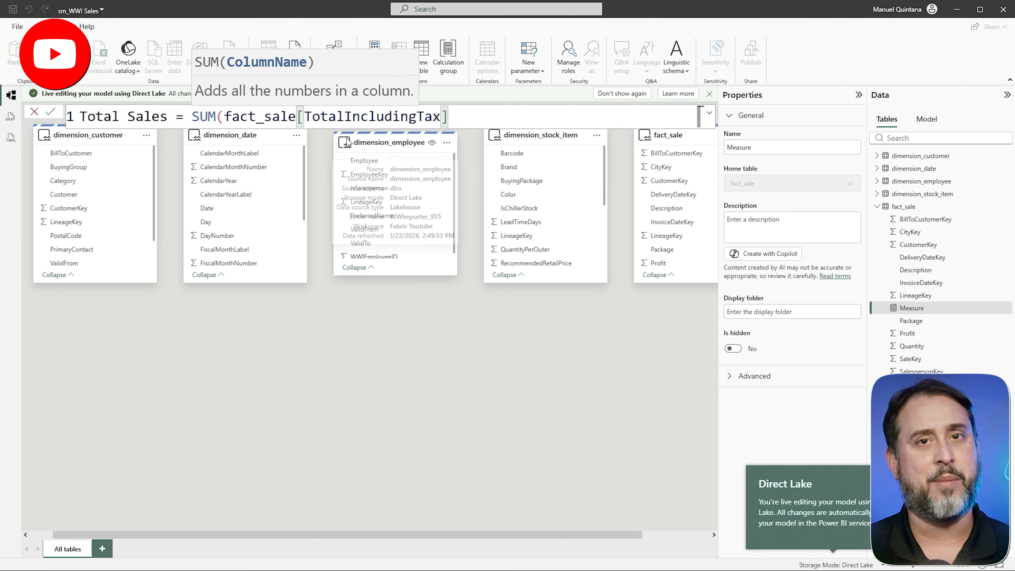
text())
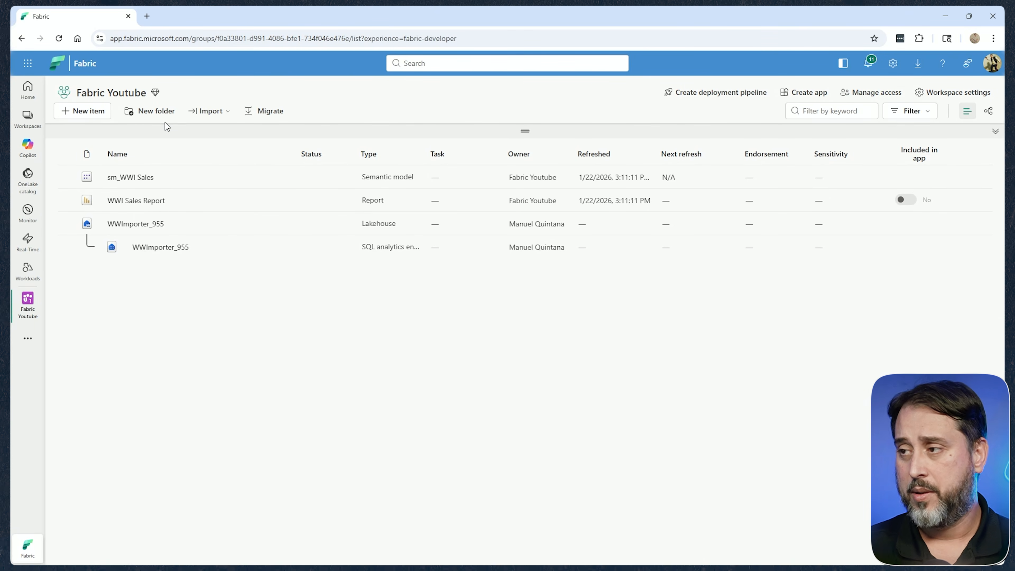
In the Fabric Youtube workspace, open the WWImporter_955 lakehouse and review its OneLake security roles
click(135, 224)
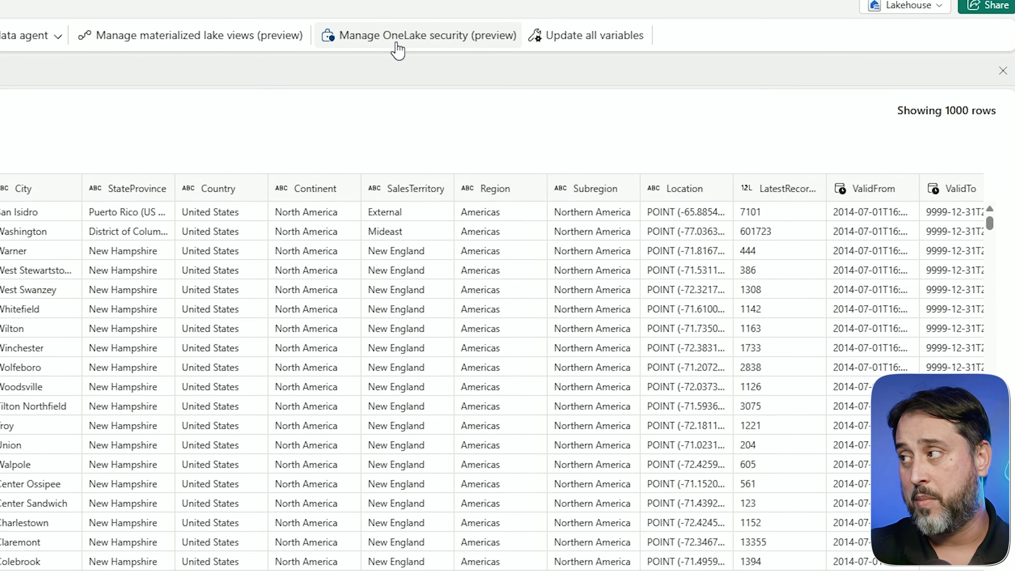
click(478, 182)
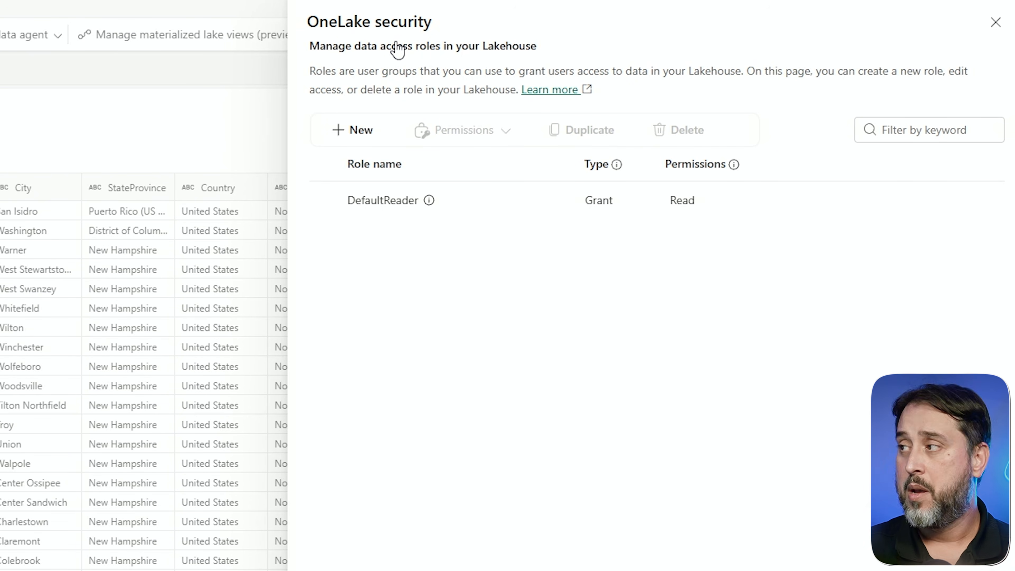
click(995, 22)
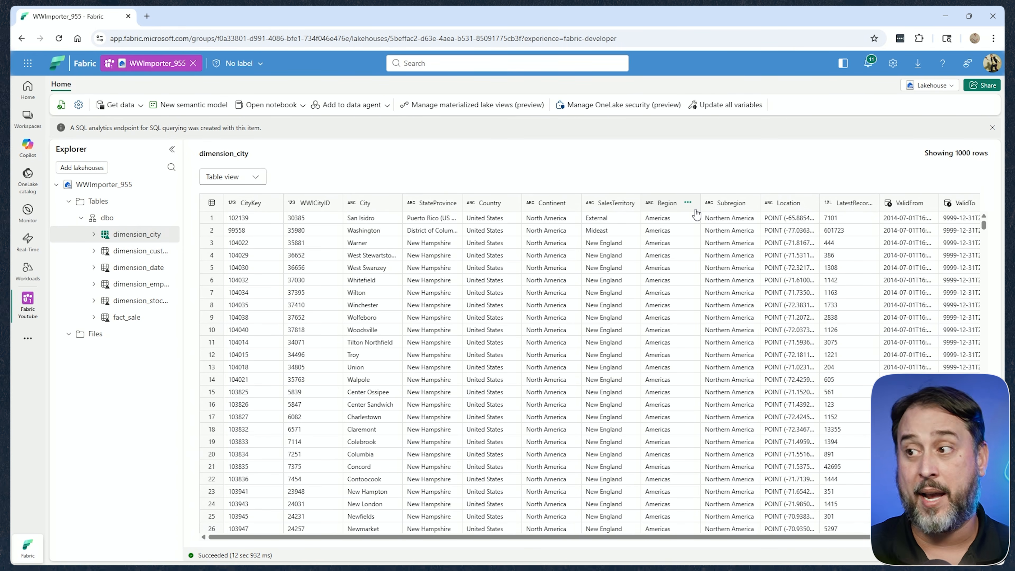
In the incognito Fabric session, close the WWI Sales Report and reopen it from the OneLake catalog favorites
click(110, 62)
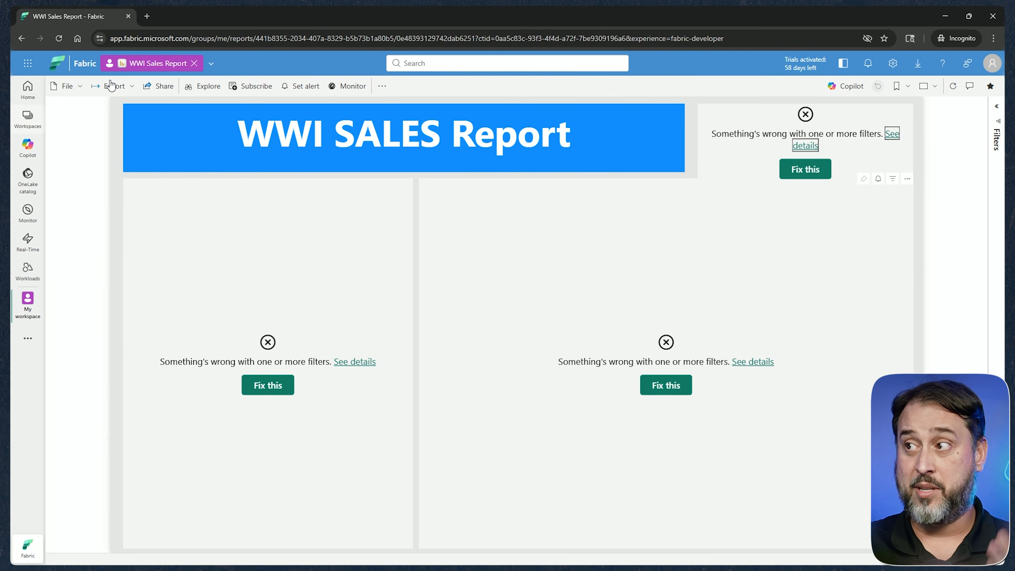
click(155, 63)
click(27, 177)
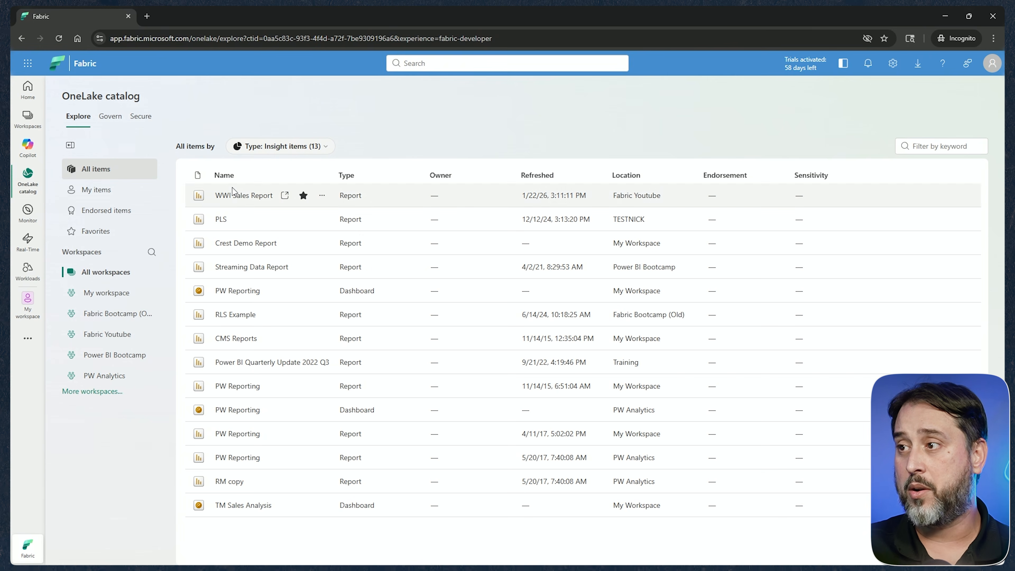
click(92, 231)
click(257, 204)
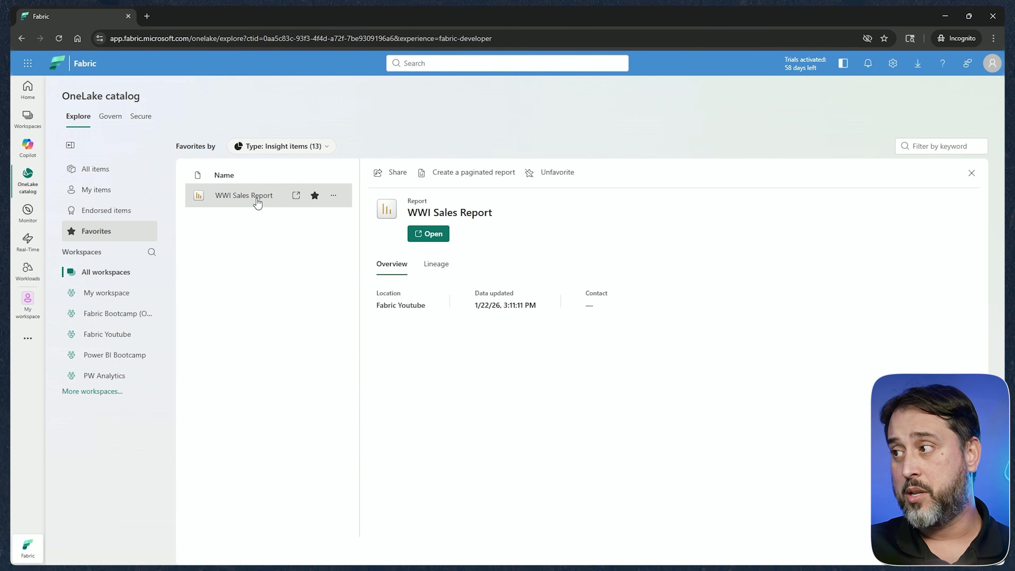
click(427, 237)
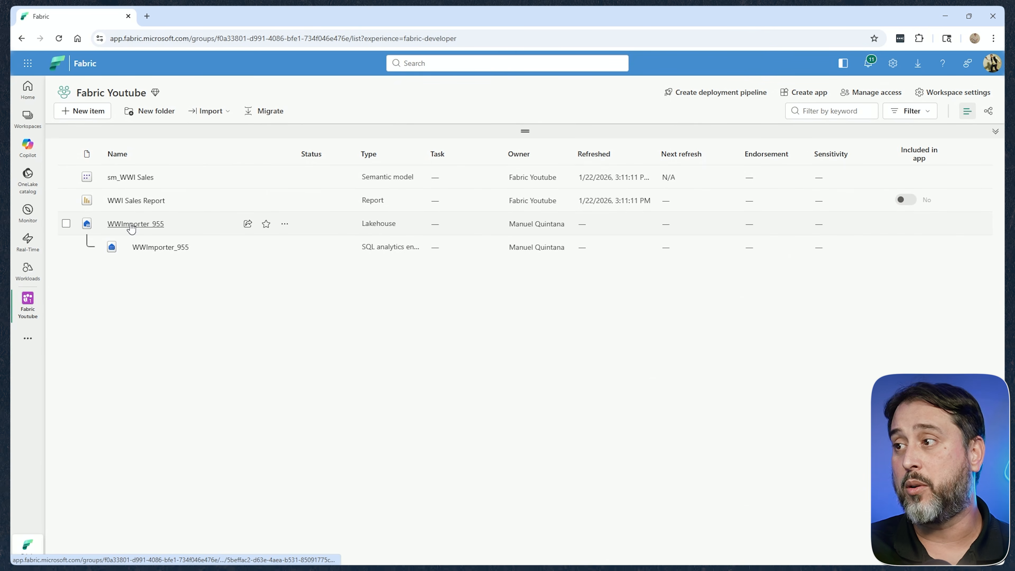
Back in the owner's Fabric session, open the DefaultReader role in the WWImporter_955 lakehouse's OneLake security
click(131, 224)
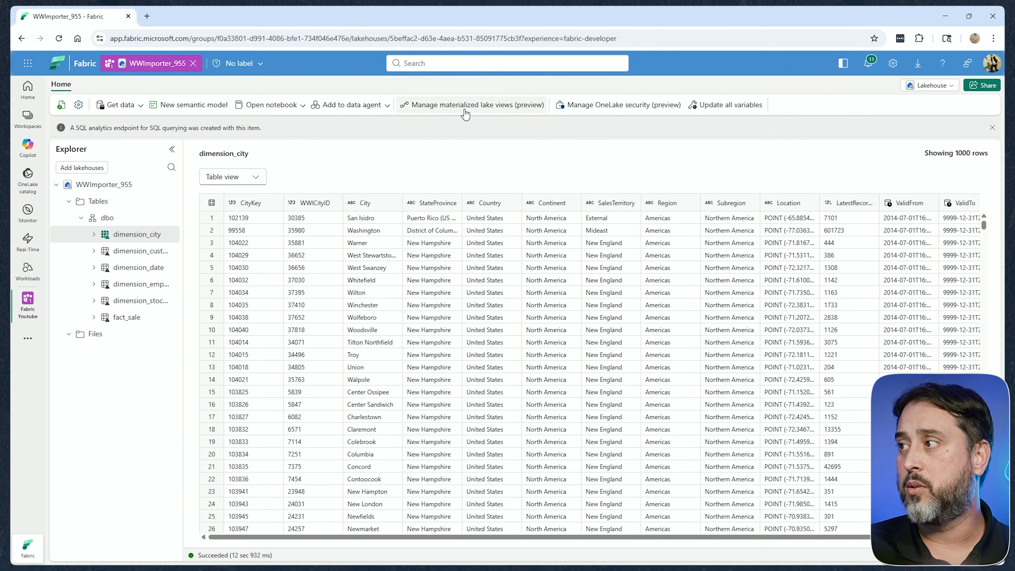
click(585, 108)
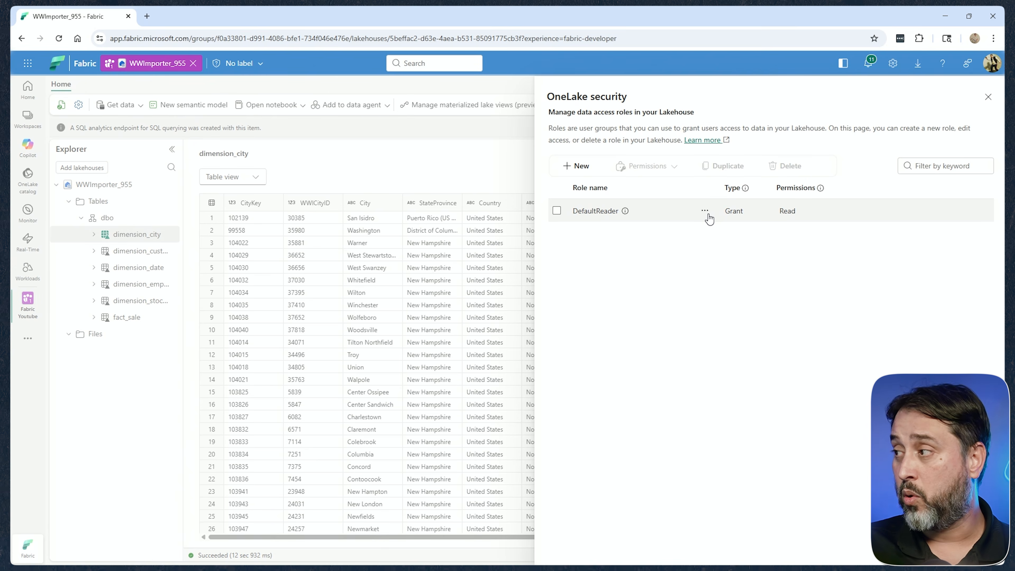
click(706, 212)
click(722, 229)
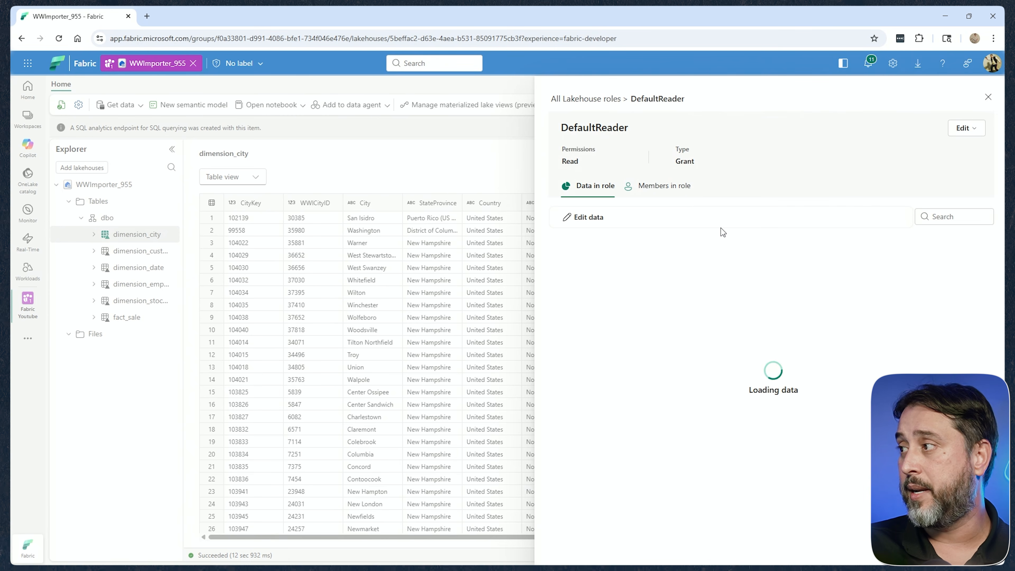
Add the Pragmatic Works demo account as a member of the DefaultReader role
click(665, 187)
click(593, 217)
click(592, 267)
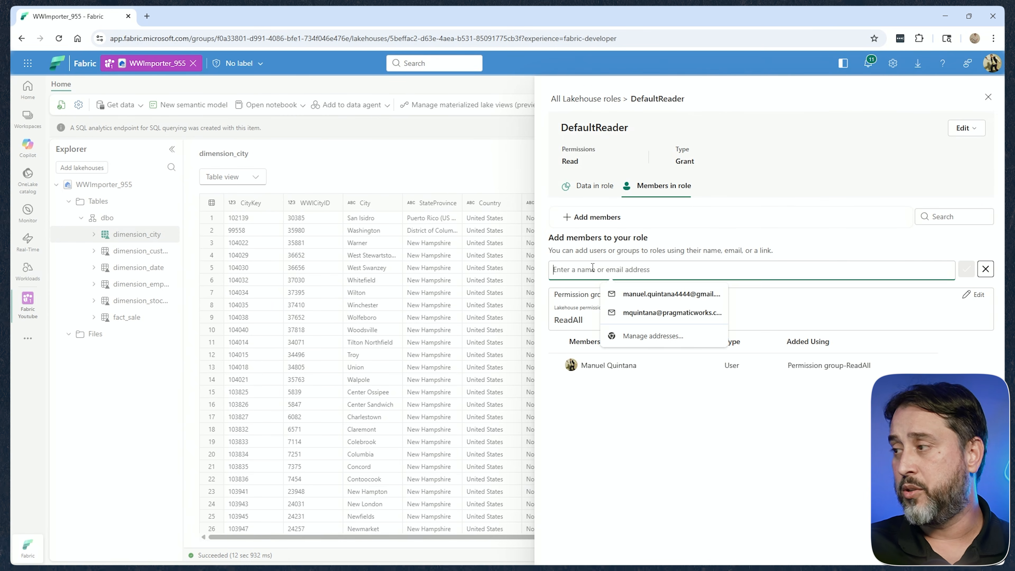
text(pwdemo)
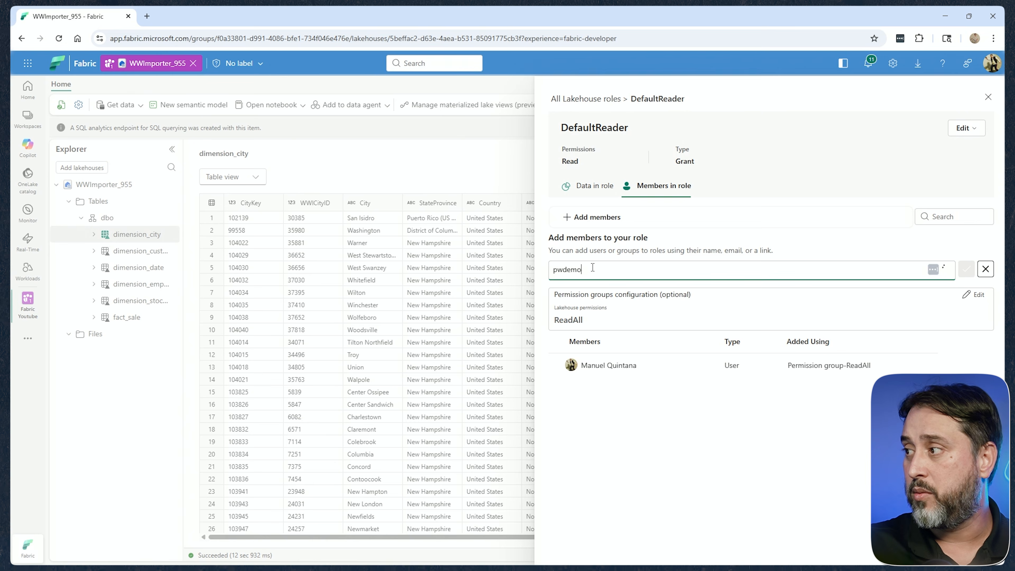
click(611, 292)
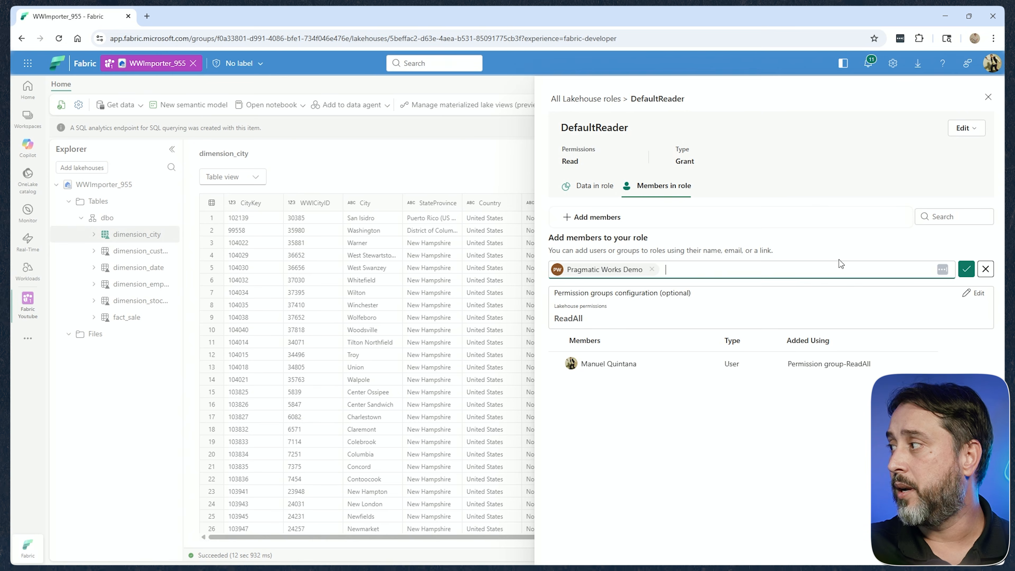
click(966, 269)
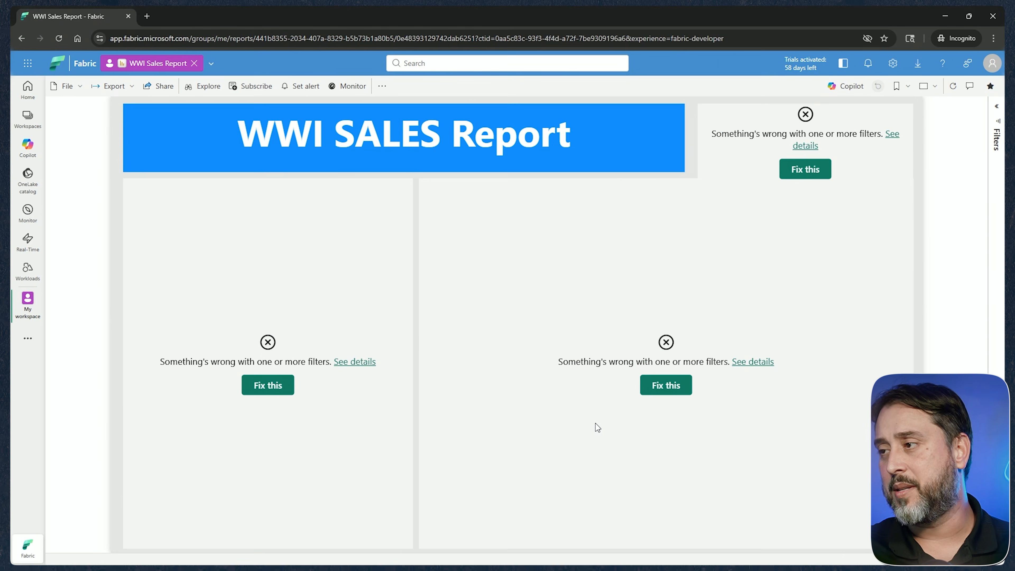
In the incognito session, close the report, refresh the page and reopen WWI Sales Report from the favorites to check access
click(195, 64)
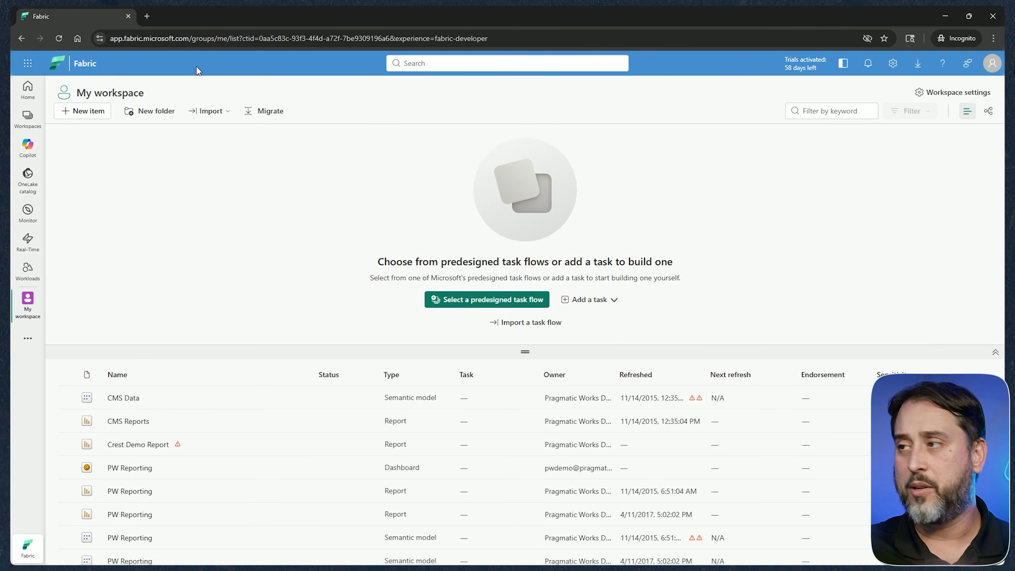
key(F5)
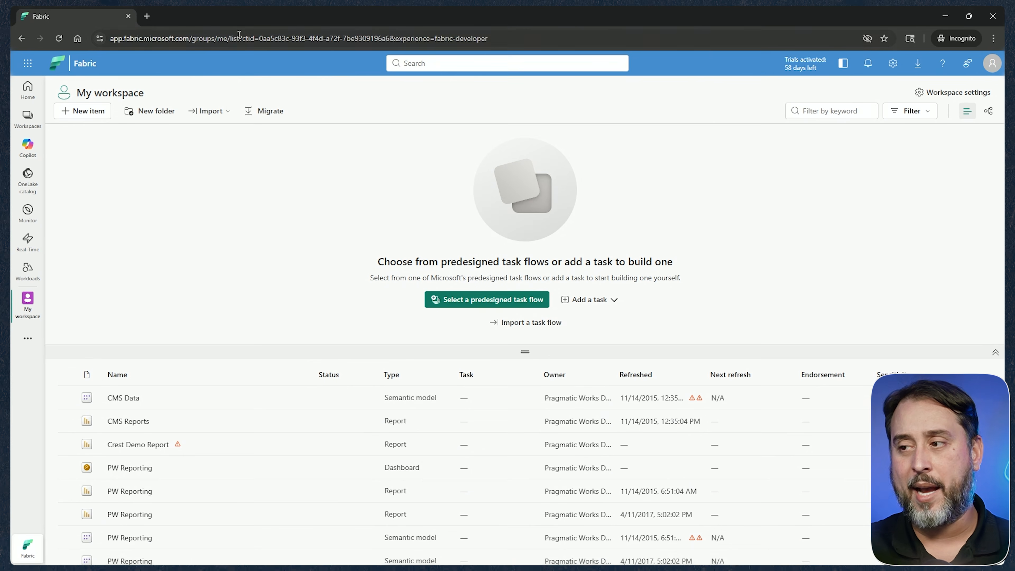
click(26, 187)
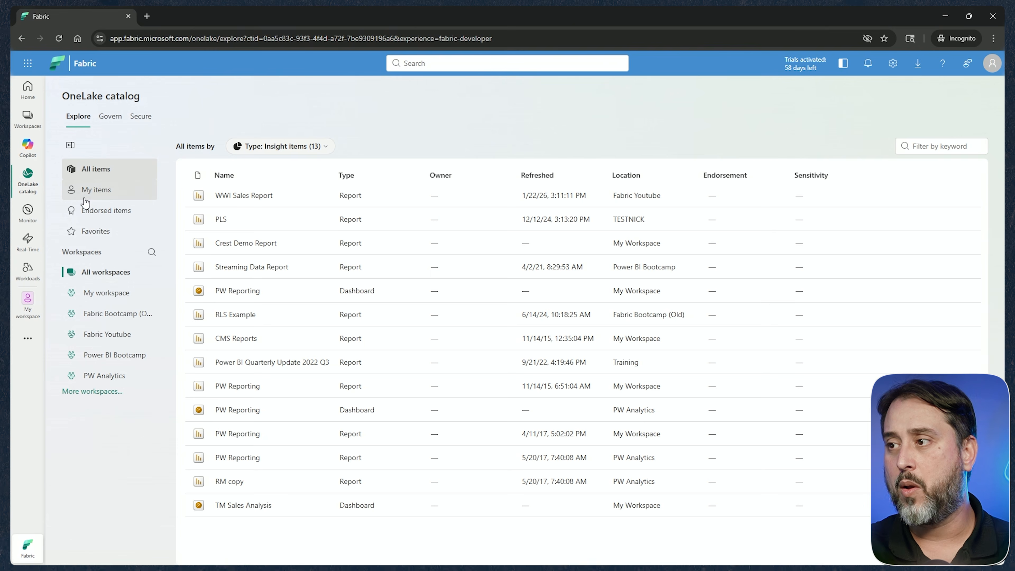
click(96, 230)
click(250, 199)
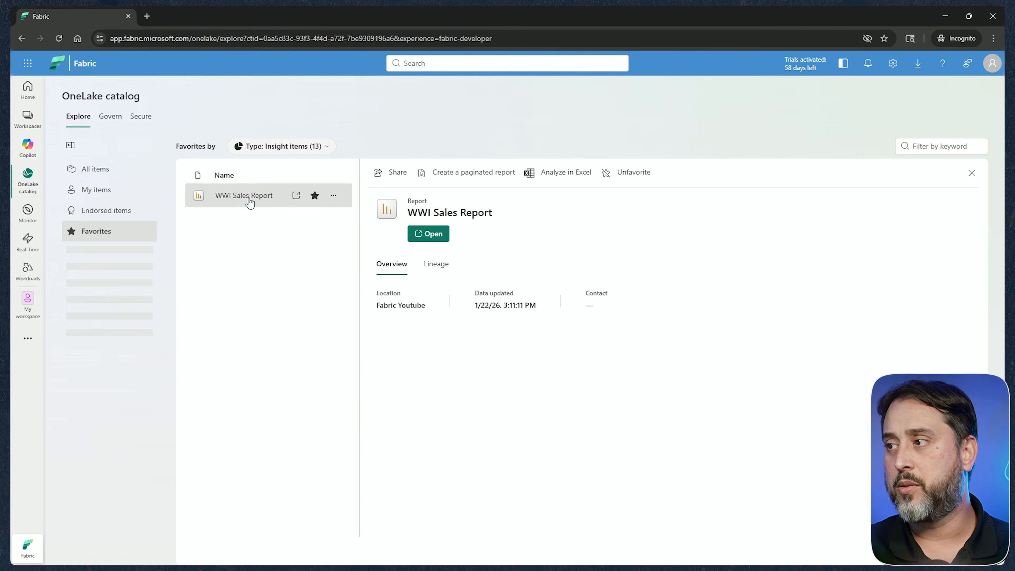
click(432, 234)
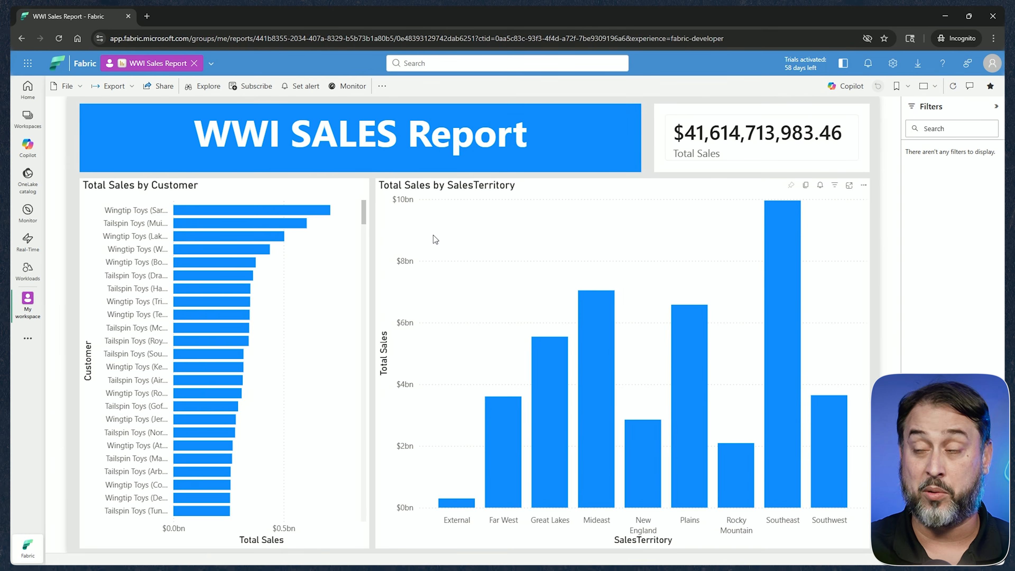
Close the WWI Sales Report and show the favorite items in the OneLake catalog
click(194, 63)
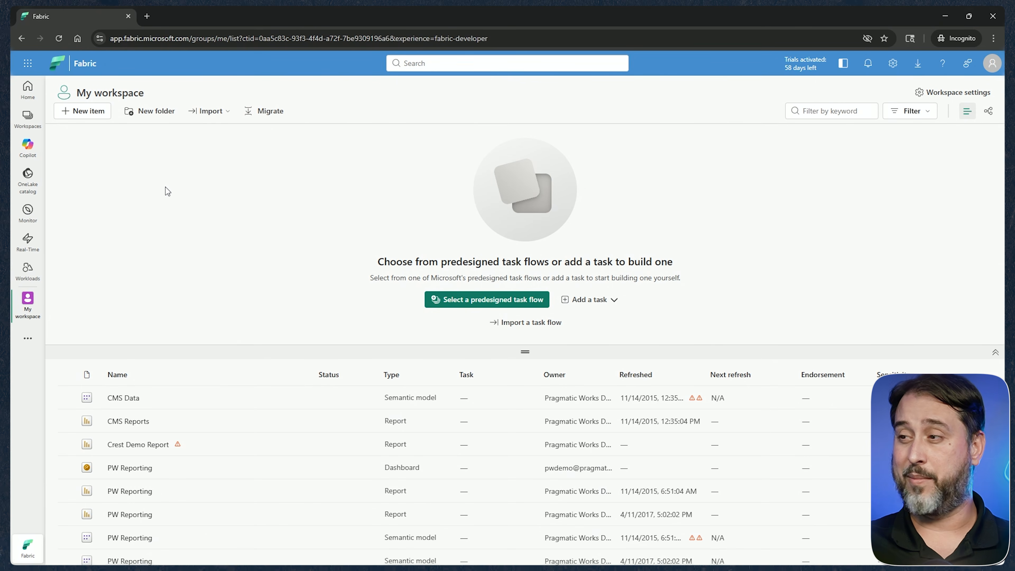
click(27, 181)
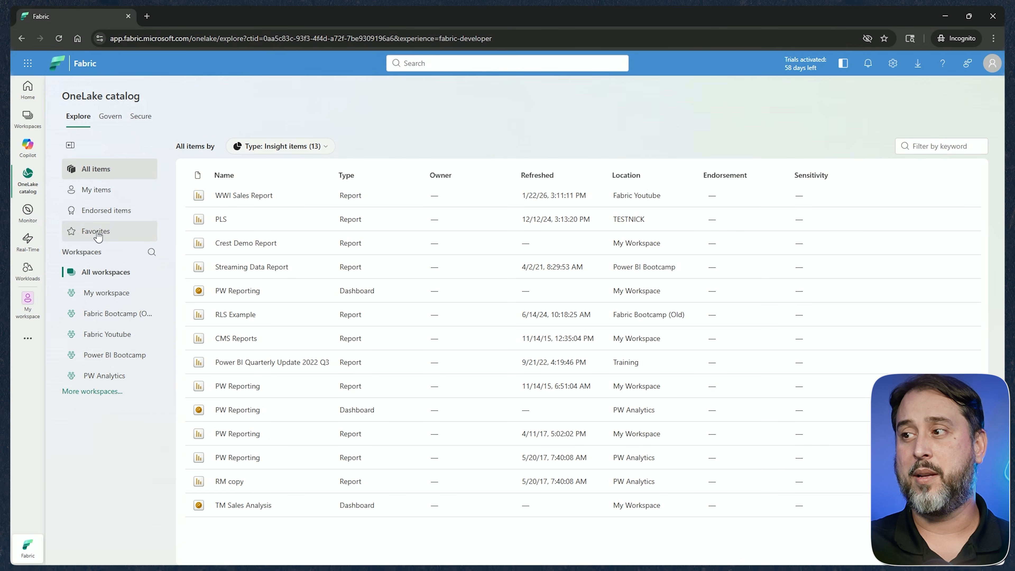
click(97, 234)
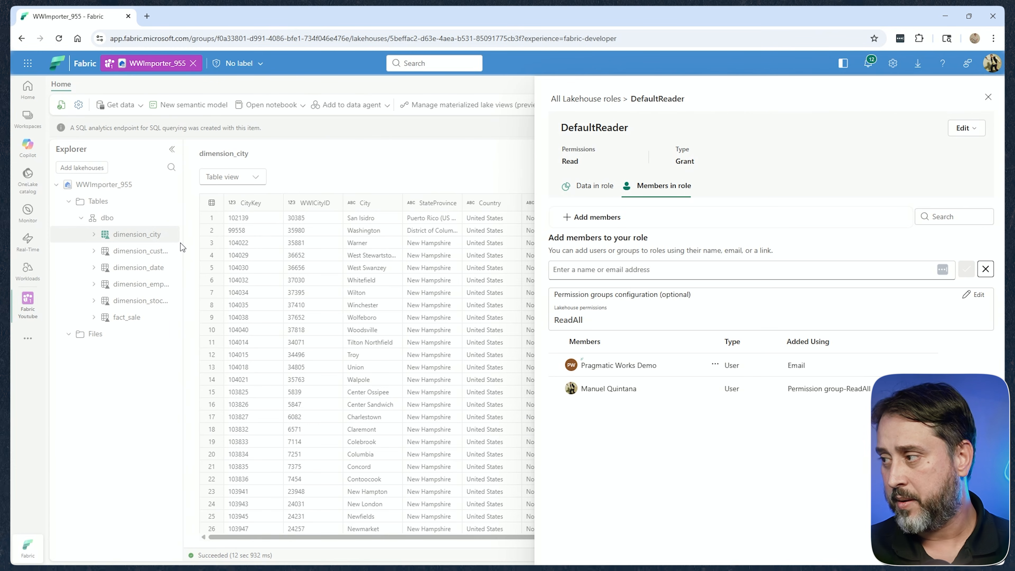
In the owner's session, return to all lakehouse roles and start a new role named NoCustomer with the Grant type
click(601, 102)
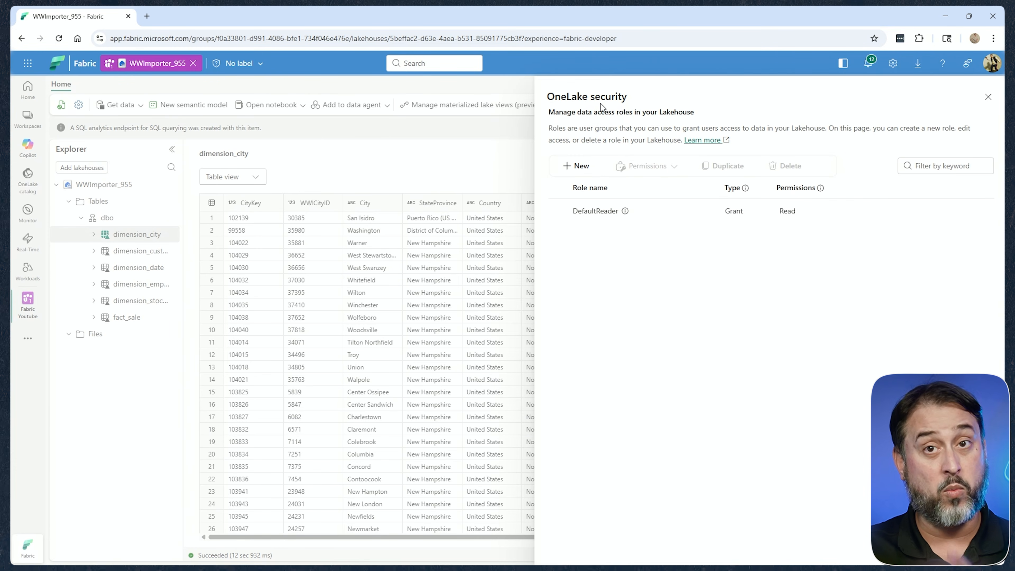
click(571, 166)
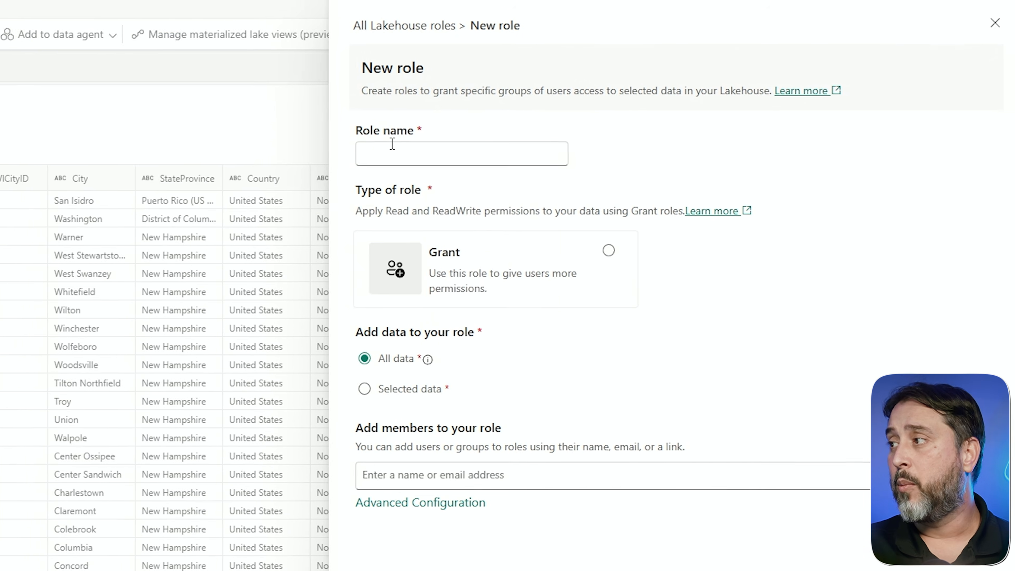
click(576, 180)
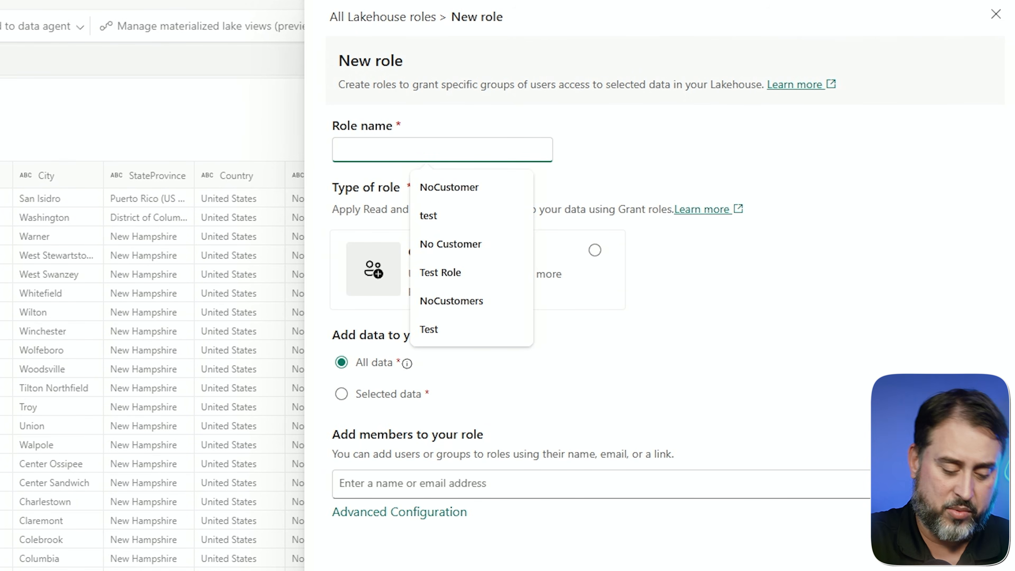
text(NoCustomer)
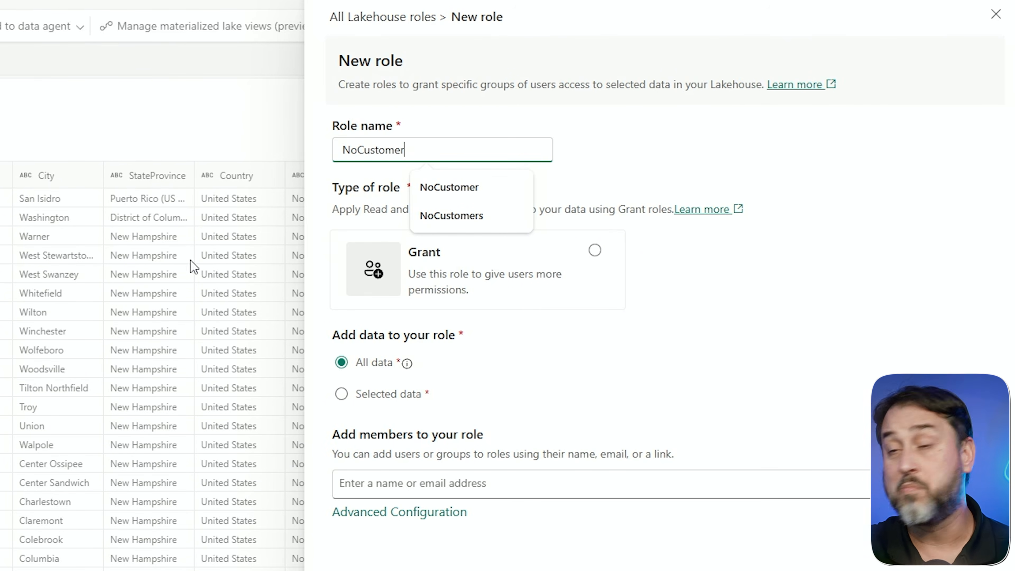
click(648, 242)
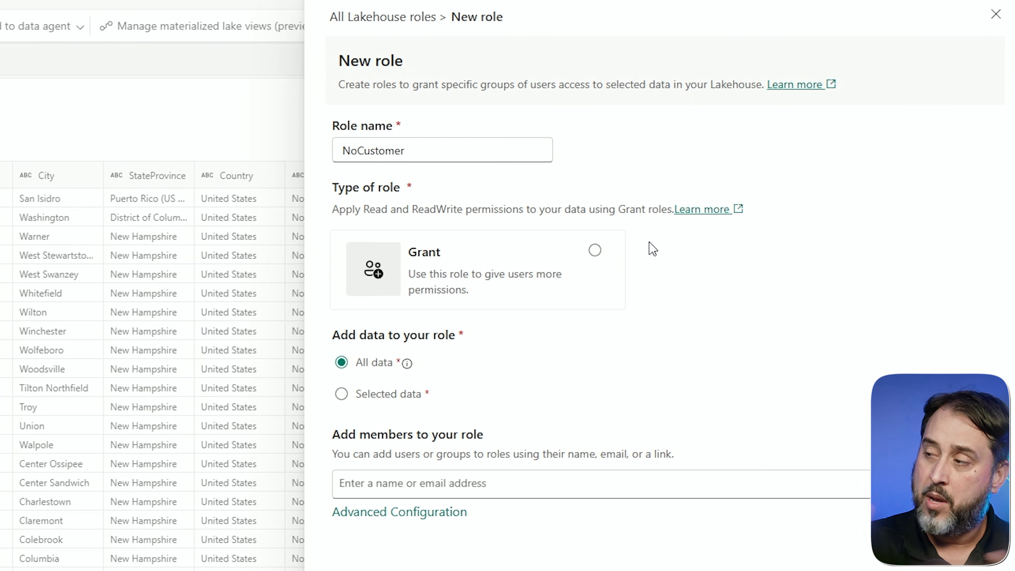
click(594, 251)
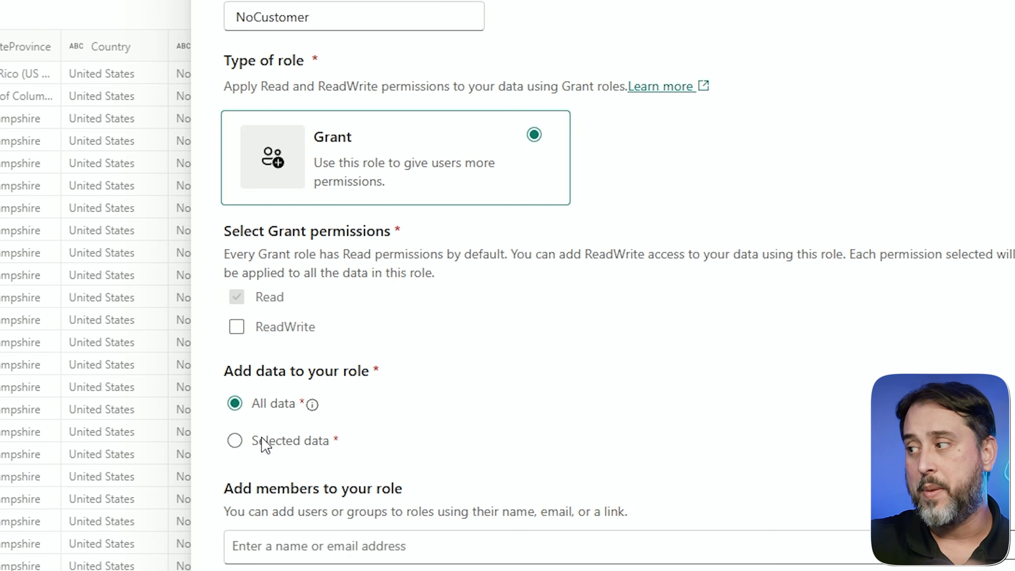
Limit the NoCustomer role to selected data: dimension_city, dimension_date, dimension_employee, dimension_stock_item and fact_sale from the dbo schema
click(235, 442)
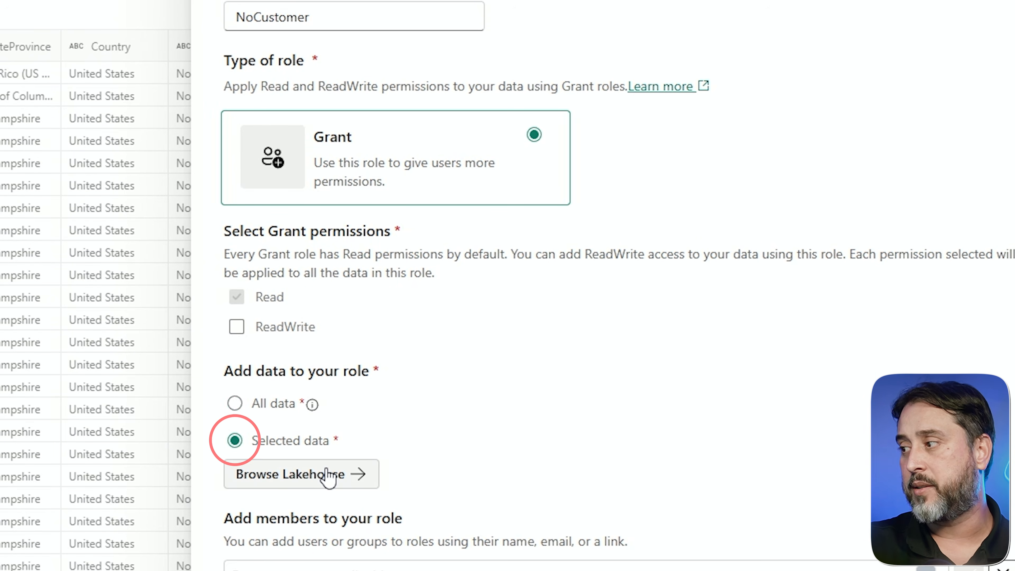
click(329, 476)
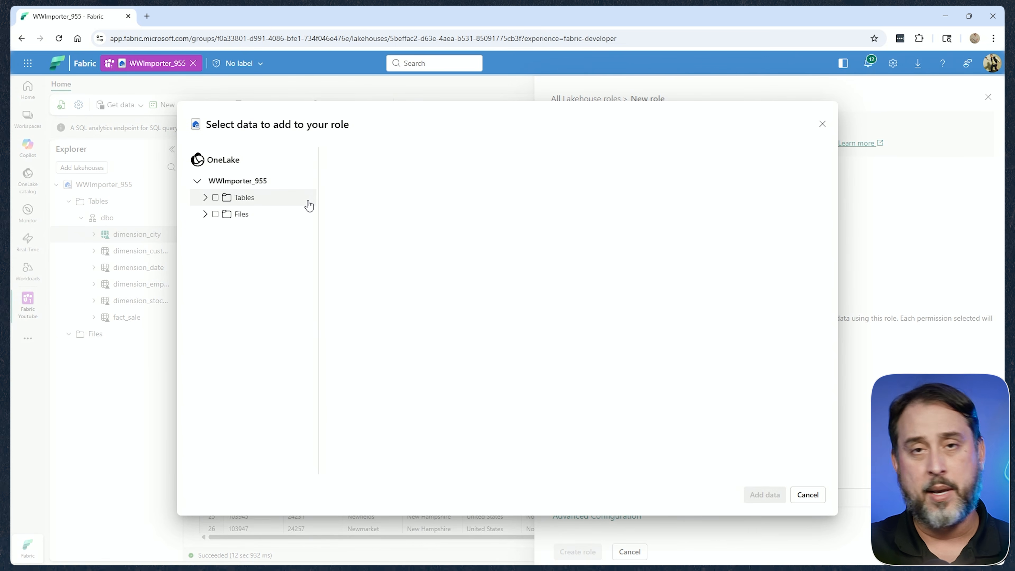
click(205, 197)
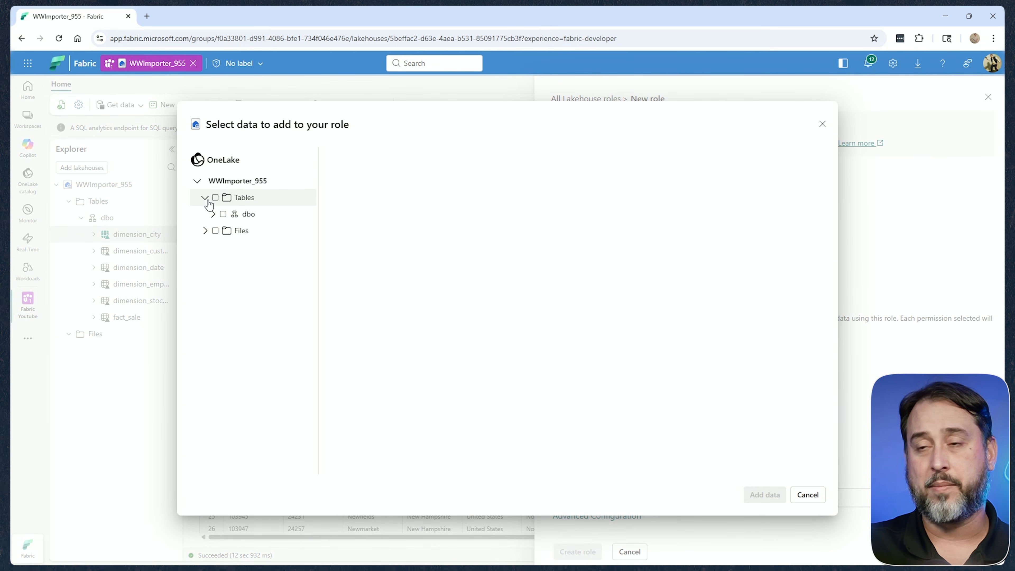
click(213, 213)
click(223, 214)
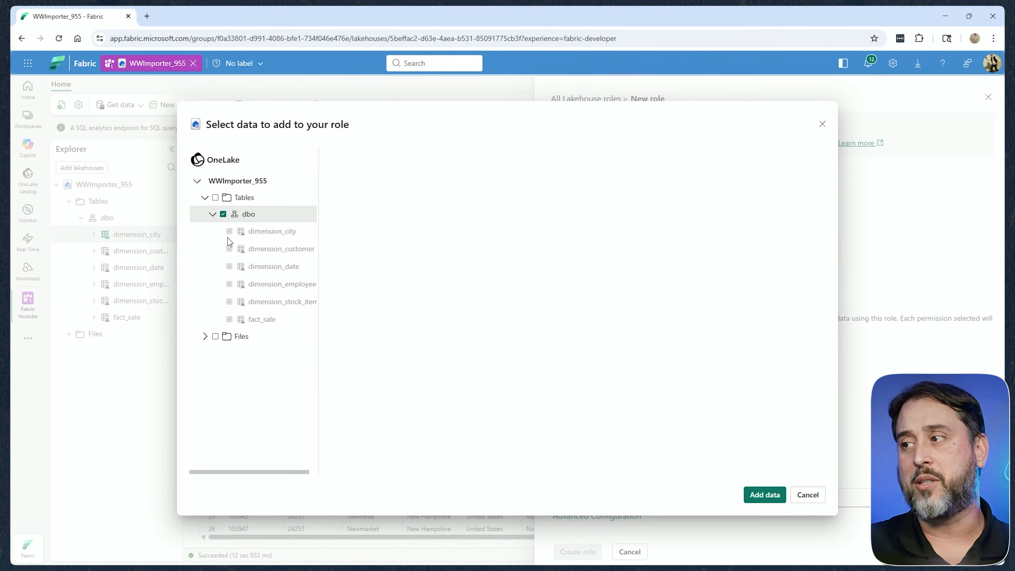
click(223, 214)
click(229, 231)
click(229, 264)
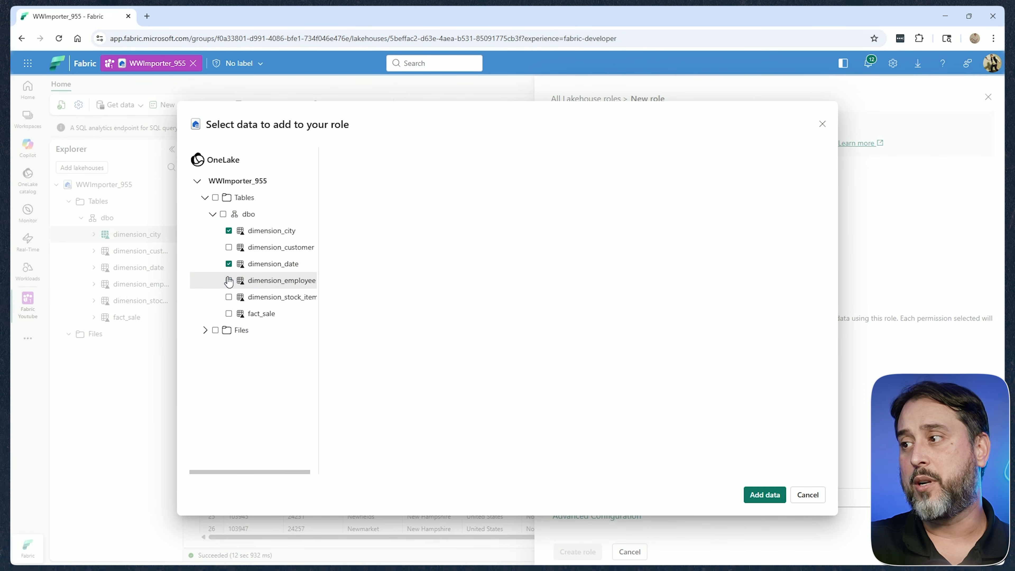
click(229, 280)
click(229, 297)
click(229, 314)
click(761, 494)
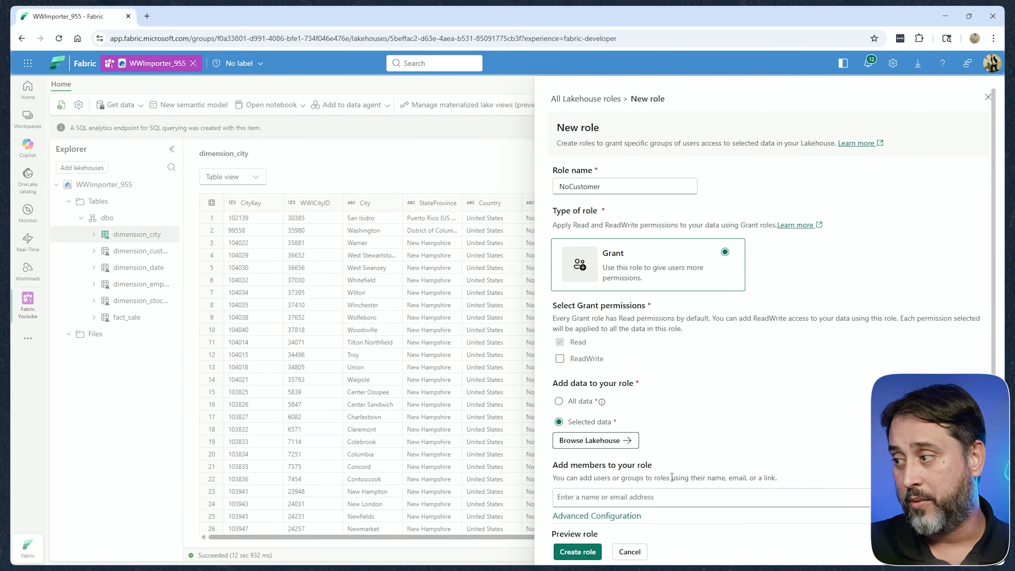
Add the Pragmatic Works demo account as a member of the new NoCustomer role
scroll(659, 400, down, 4)
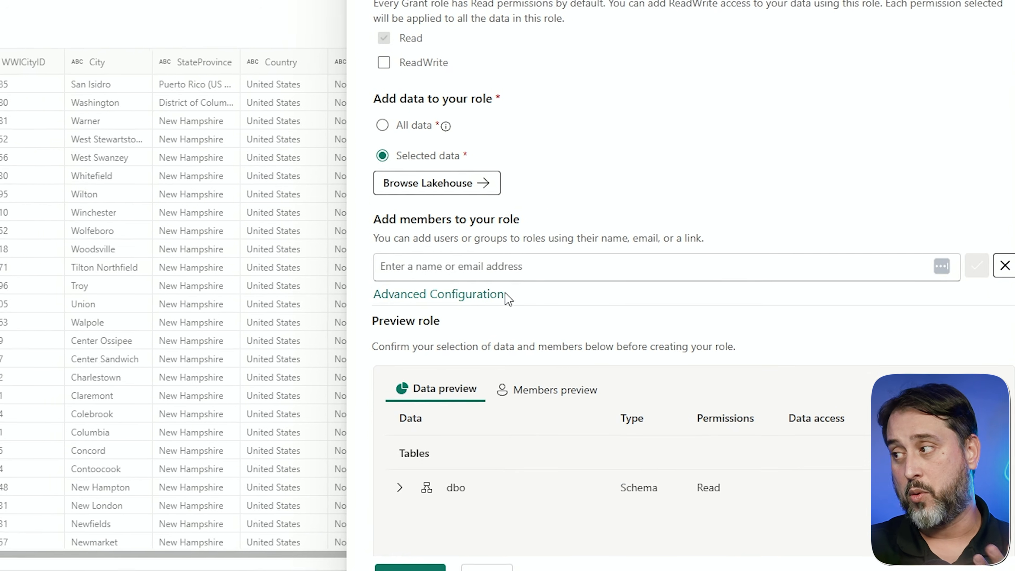
click(484, 267)
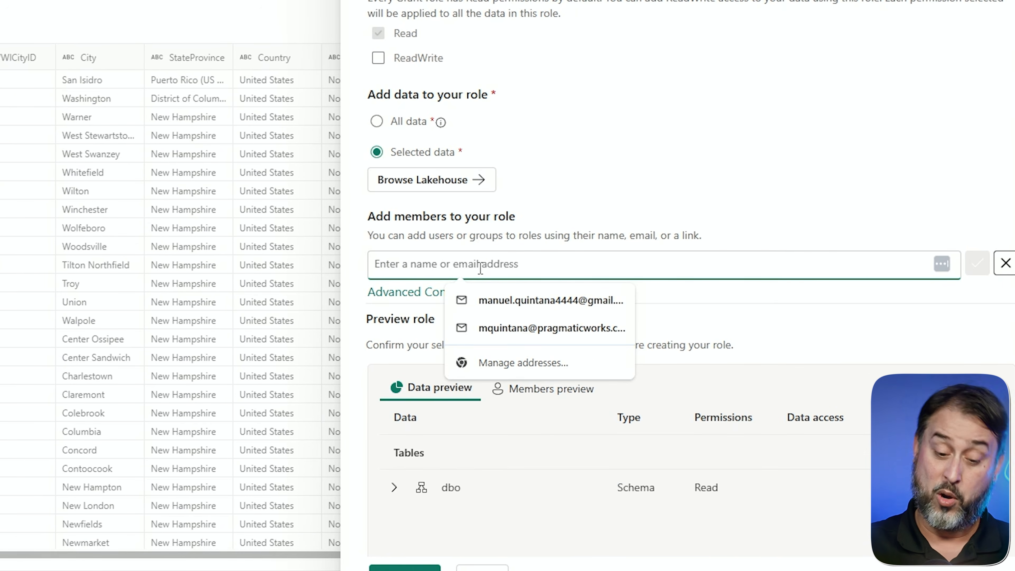
text(pwdemo)
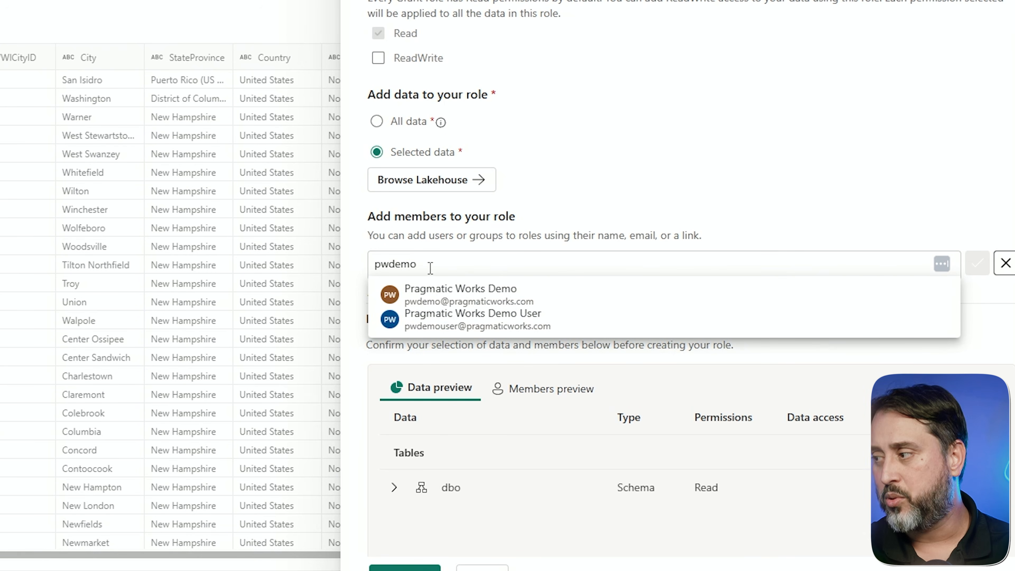
click(440, 298)
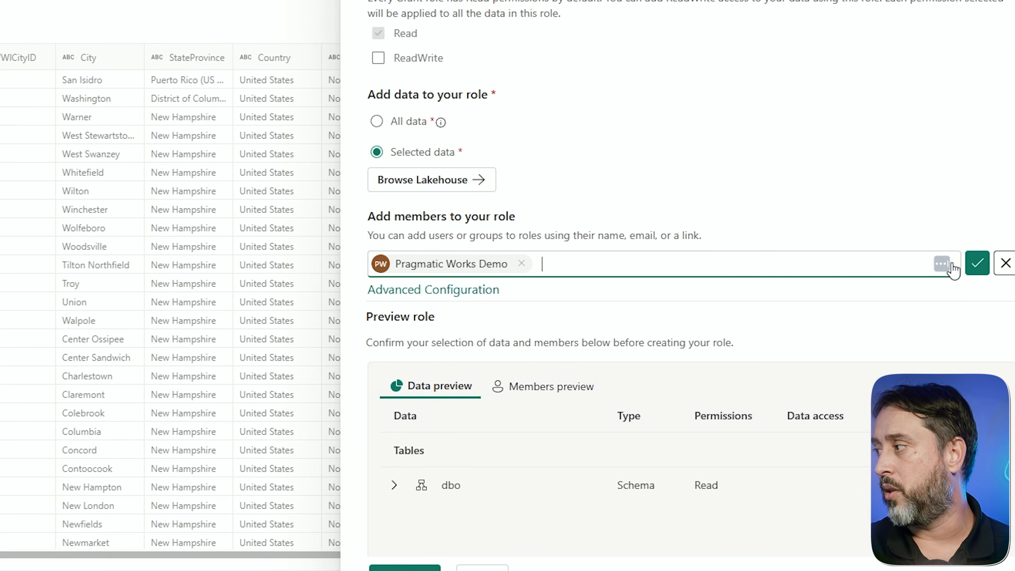
click(975, 264)
Review the dbo tables in the role's data preview and create the NoCustomer role
scroll(573, 259, down, 3)
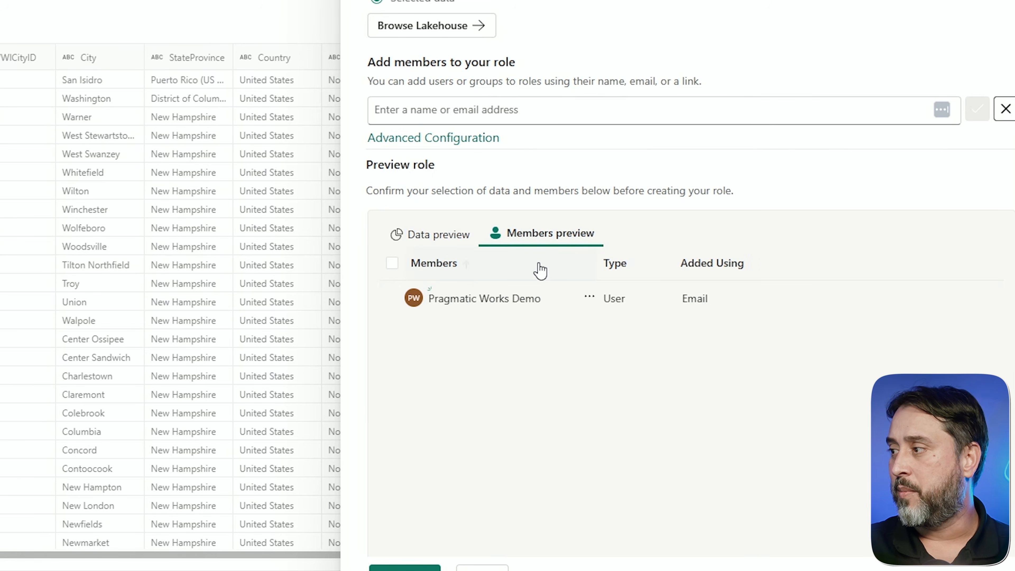
click(435, 240)
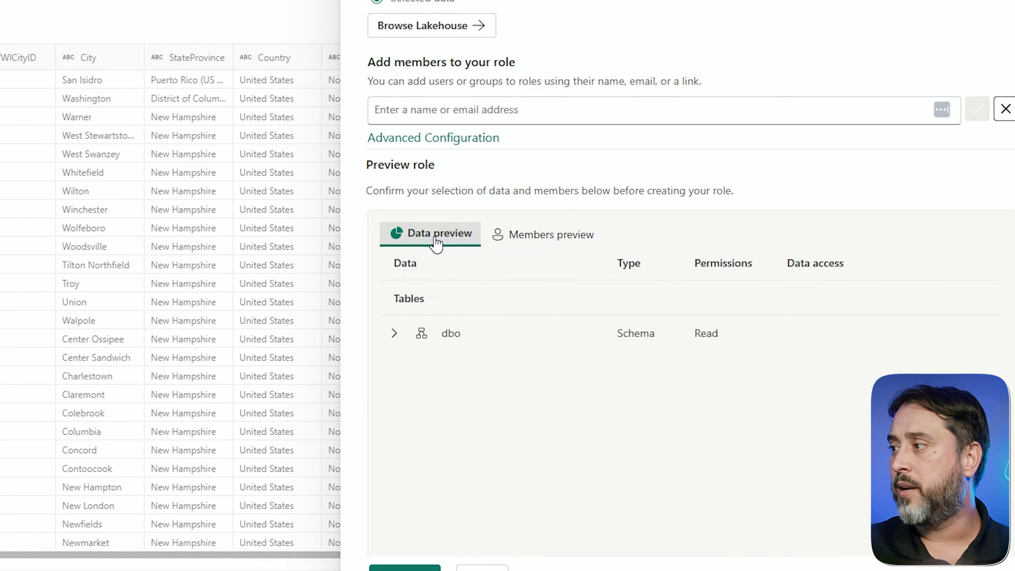
click(394, 333)
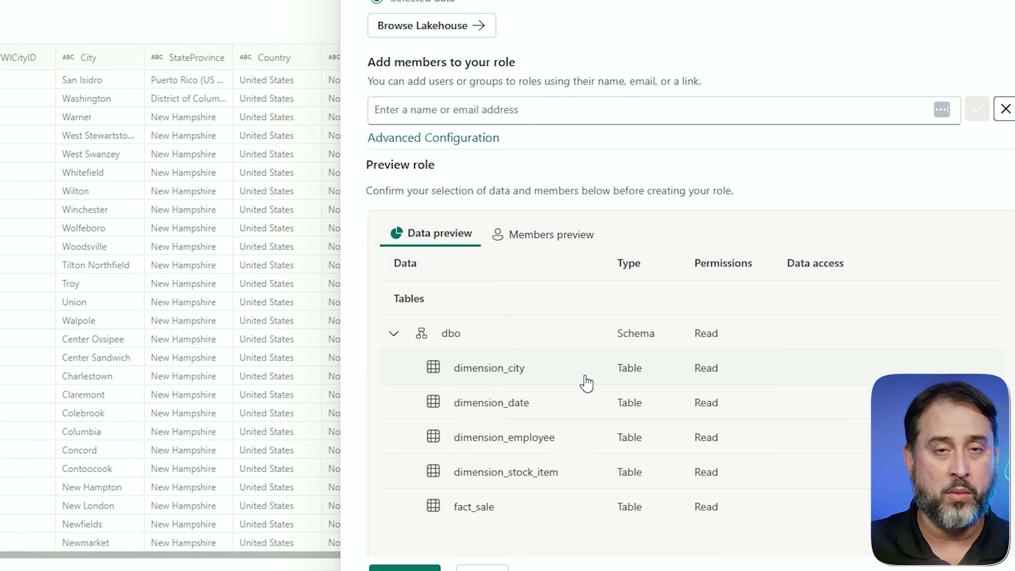
click(419, 568)
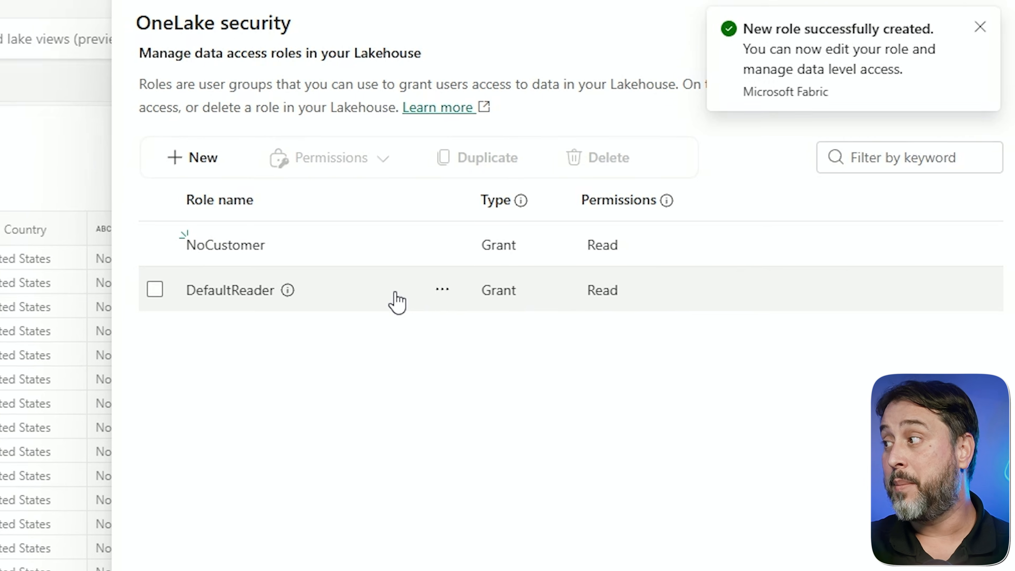
Remove the Pragmatic Works demo account from the DefaultReader role's members and return to all lakehouse roles
click(514, 199)
click(544, 225)
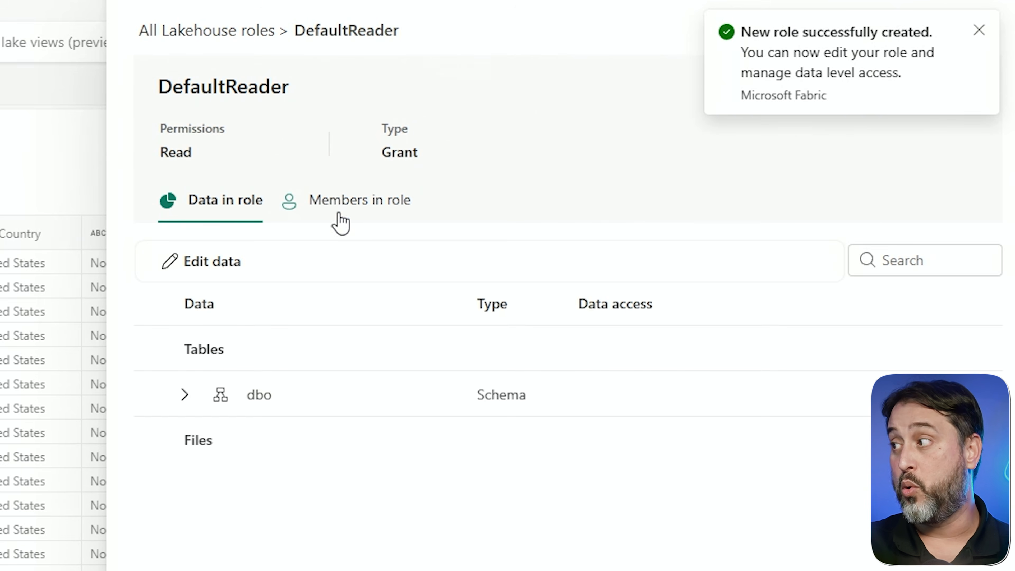
click(343, 206)
click(458, 347)
click(492, 376)
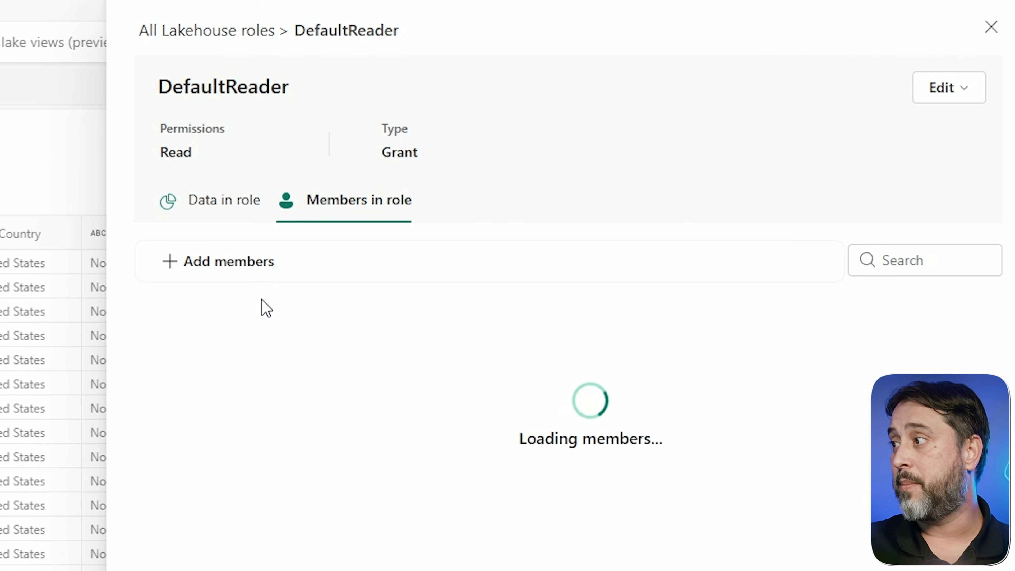
click(226, 32)
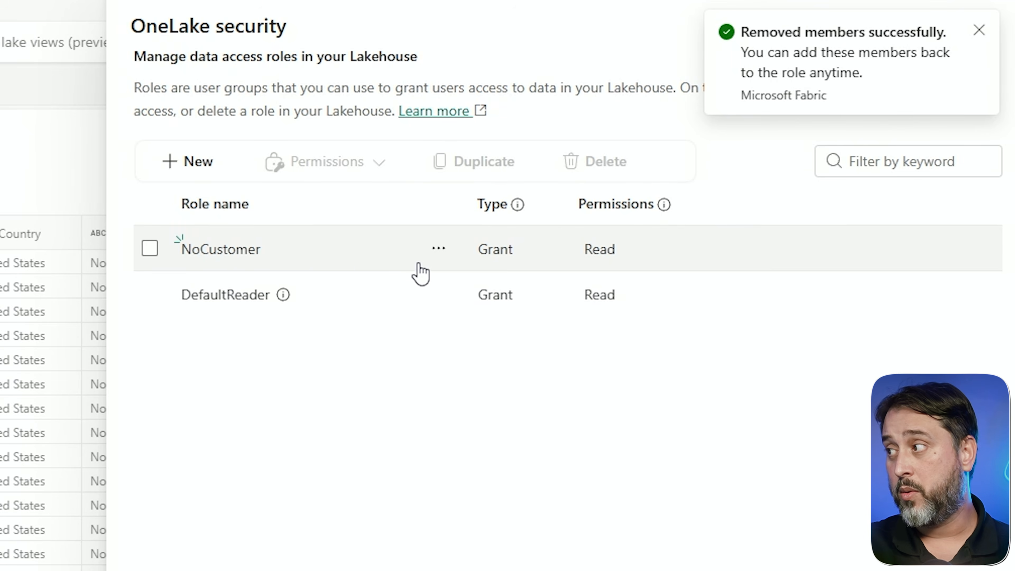
Check the members and data of the NoCustomer role, and go back to the roles list
click(437, 250)
click(475, 280)
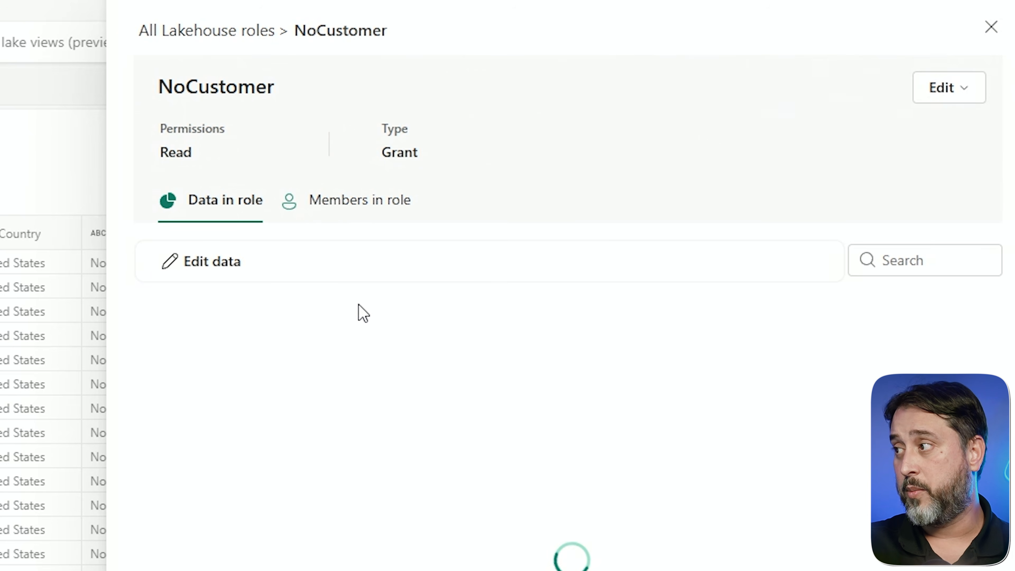
click(321, 201)
click(220, 208)
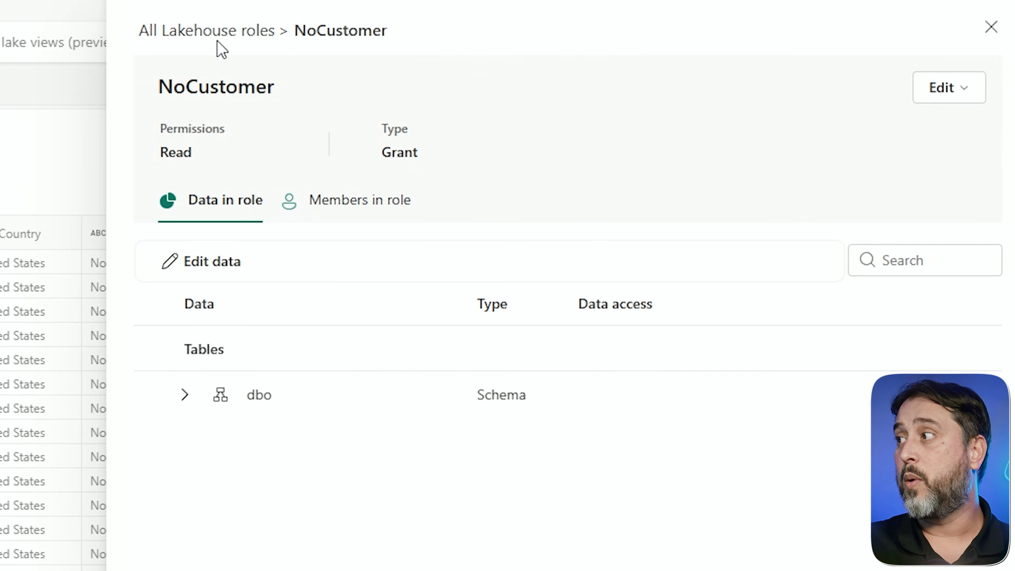
click(216, 40)
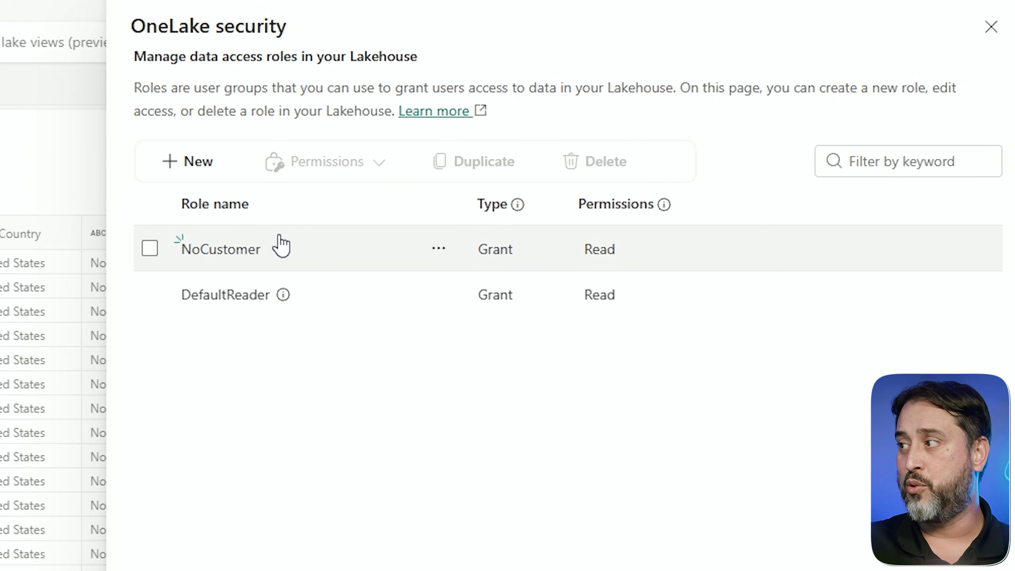
Open row security for the NoCustomer role with the dbo dimension_city table selected
click(438, 248)
mouse_move(493, 331)
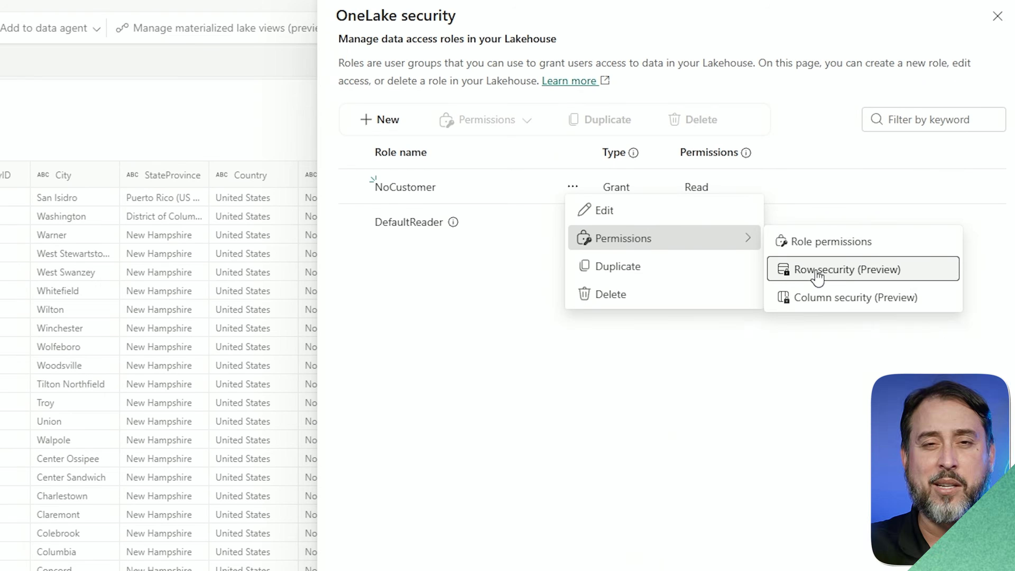
click(751, 357)
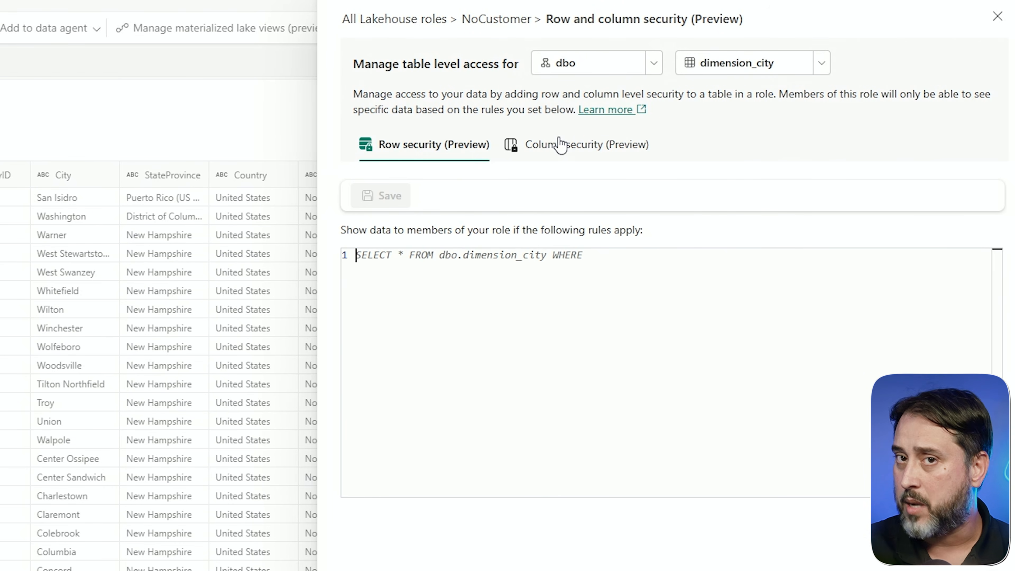
click(812, 62)
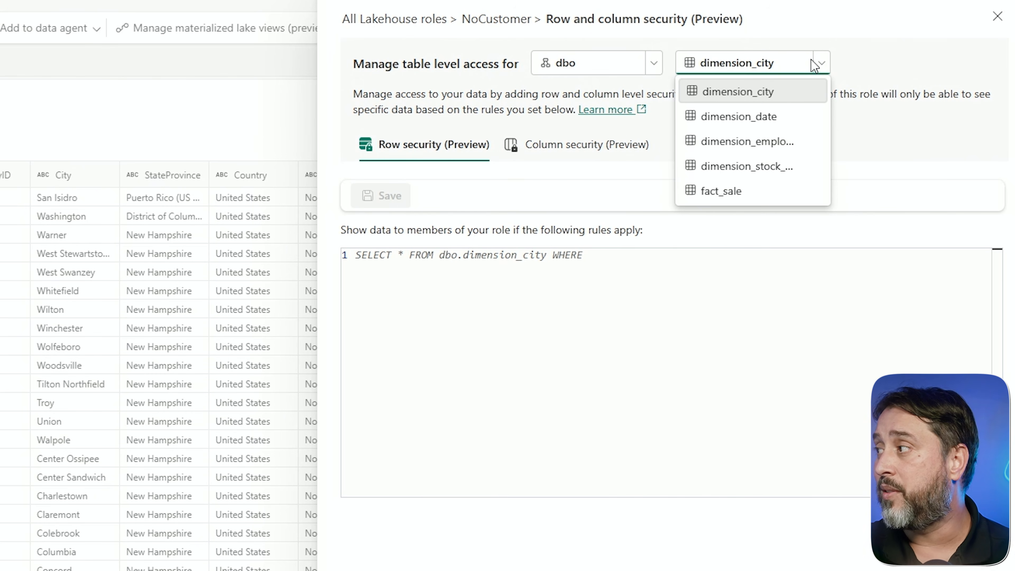
click(784, 95)
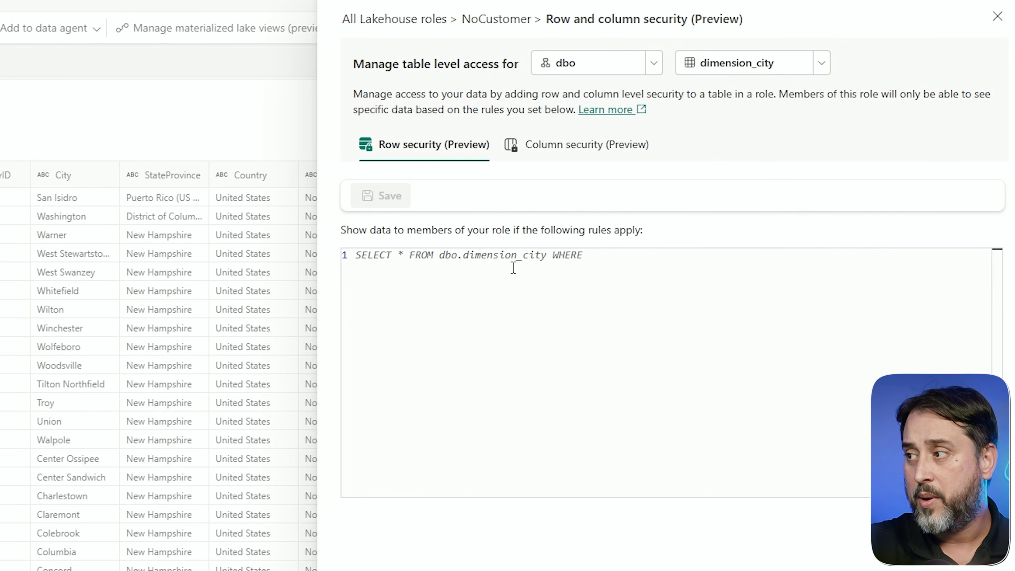
Write and save the dimension_city row rule with the condition SalesTerritory IN ('Southeast', 'Southwest')
text(S)
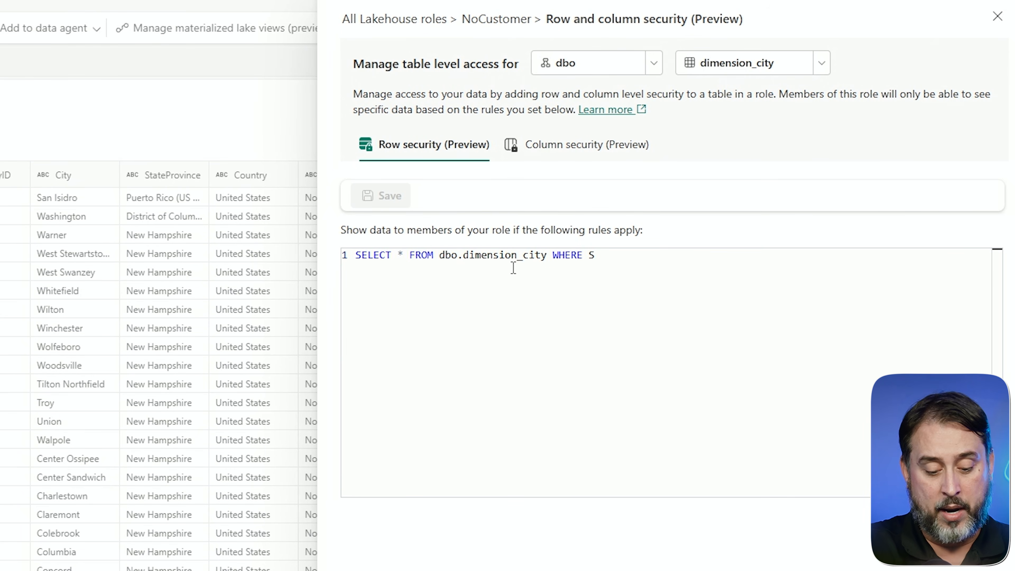
key(BackSpace)
text(ter)
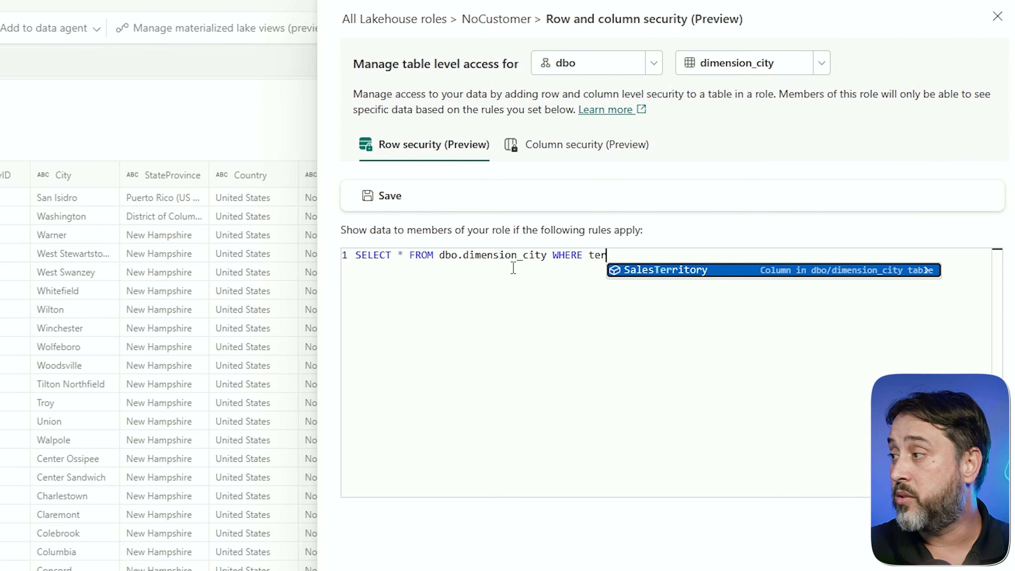
key(Tab)
text(IN)
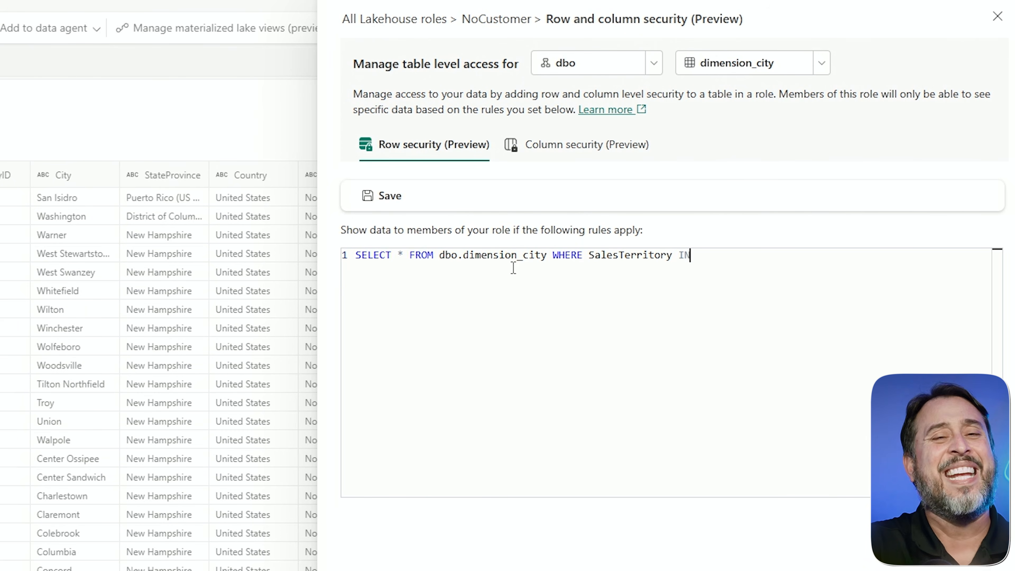
text( ()
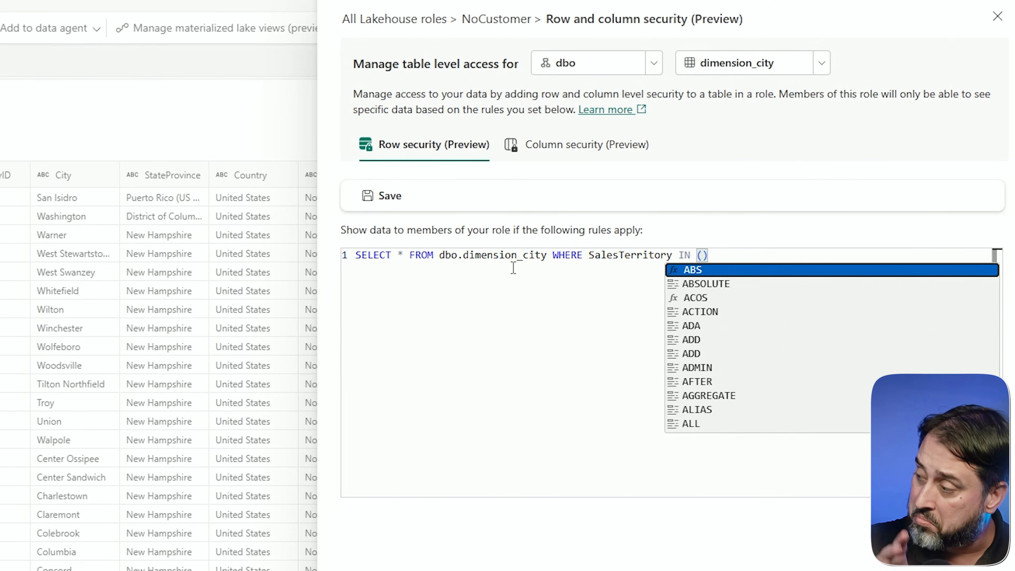
text(')
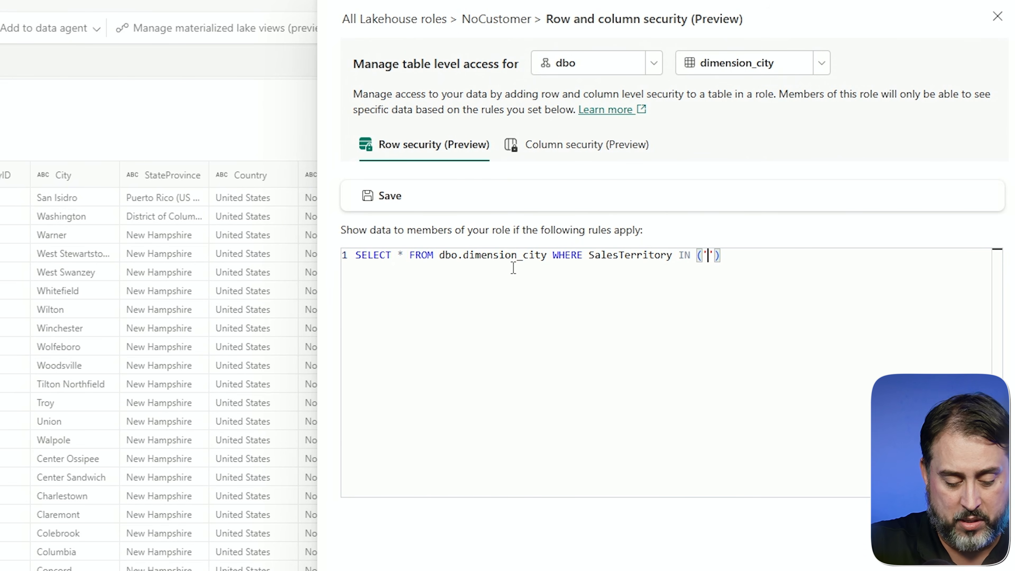
text(South)
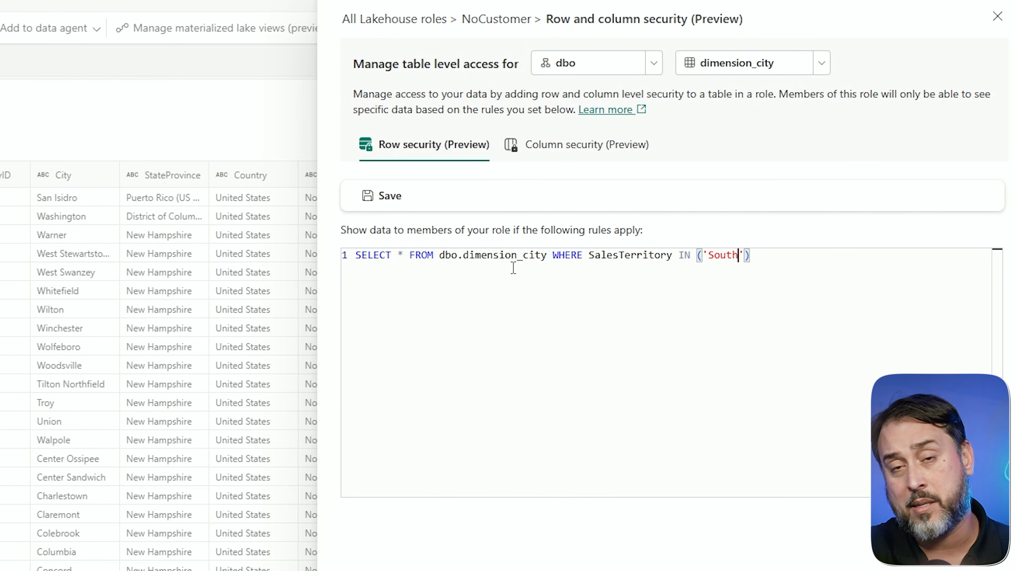
text(east', 'Sout)
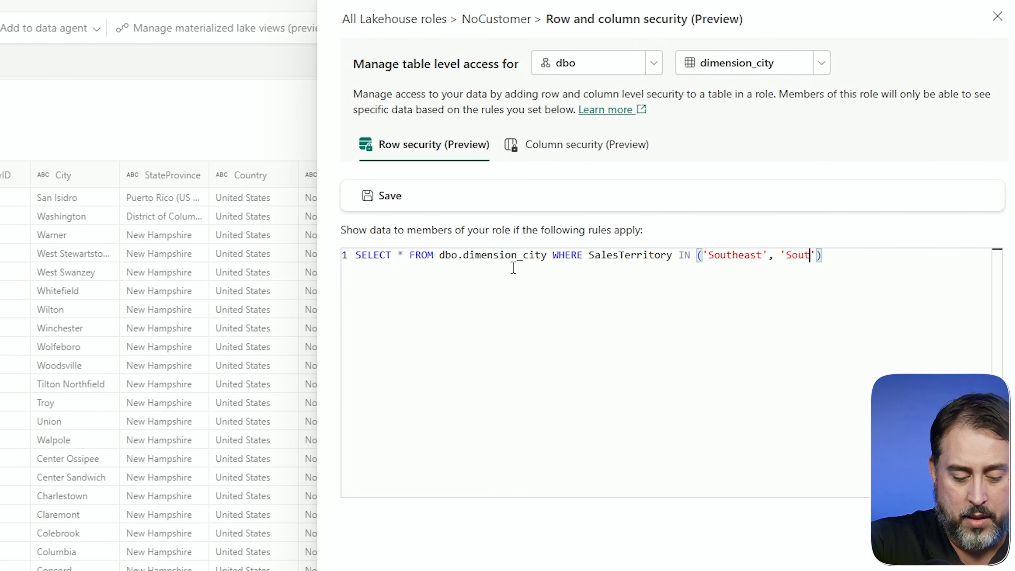
text(hwest)
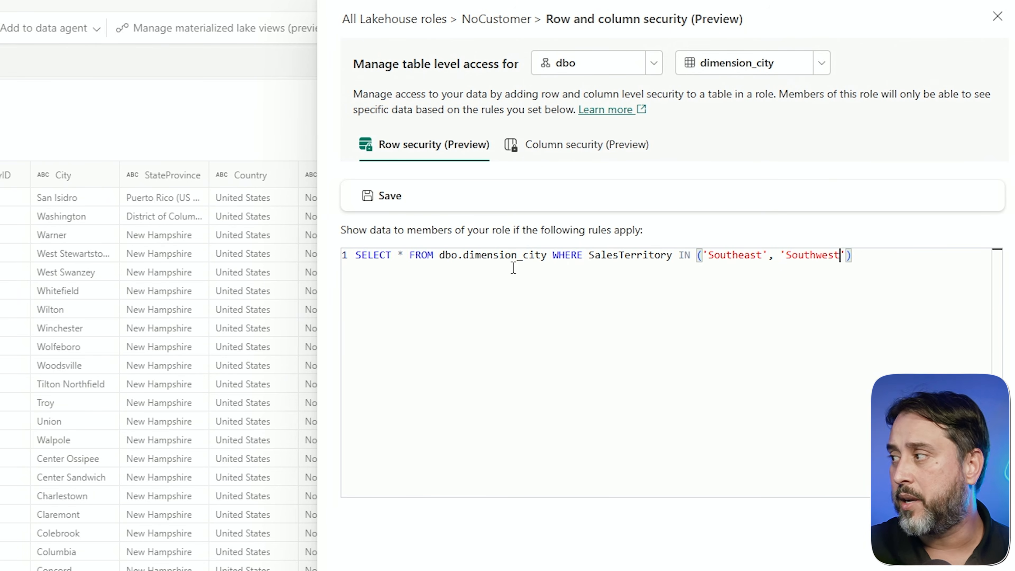
click(380, 197)
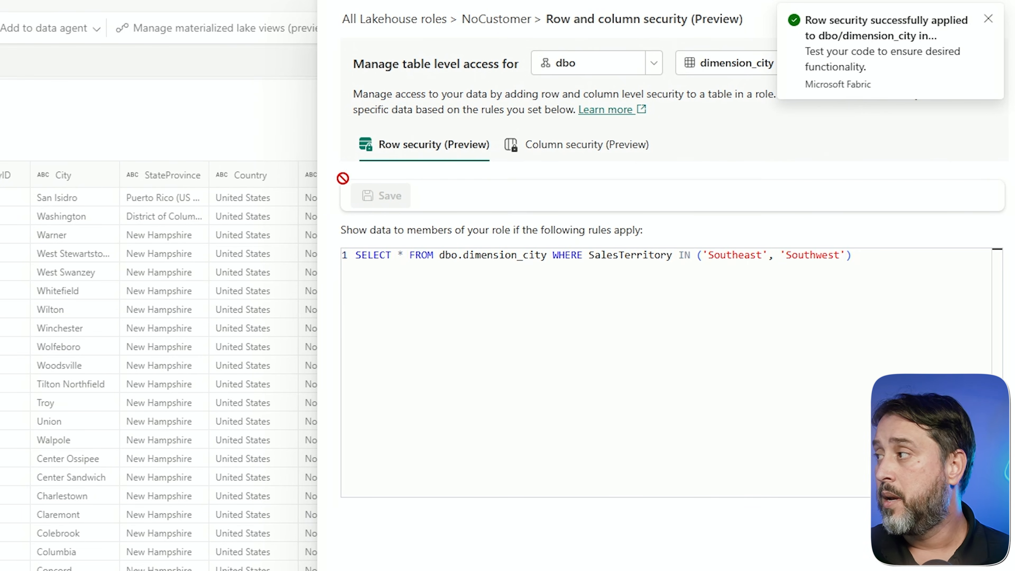
Enable column-level security on the dimension_city table for the NoCustomer role
click(579, 151)
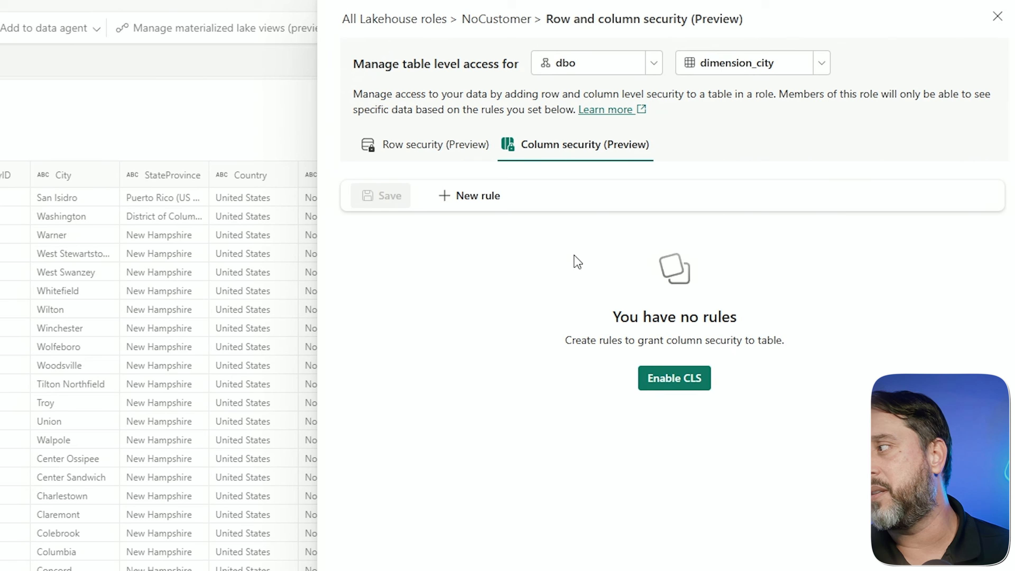
click(649, 379)
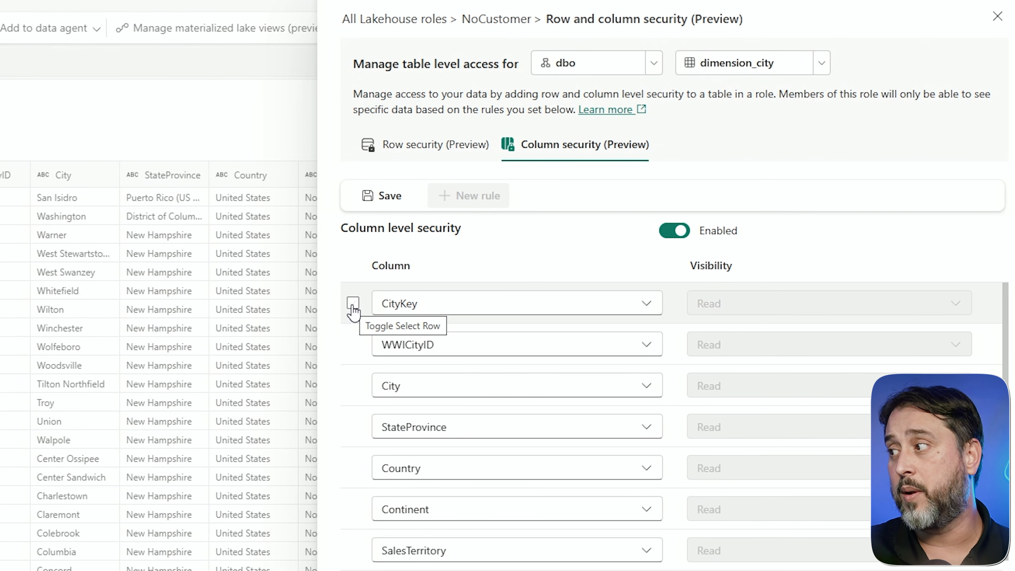
Remove all dimension_city columns except CityKey, WWICityID and SalesTerritory from the column rule, save it, and close the security settings
scroll(353, 320, down, 3)
scroll(351, 324, up, 1)
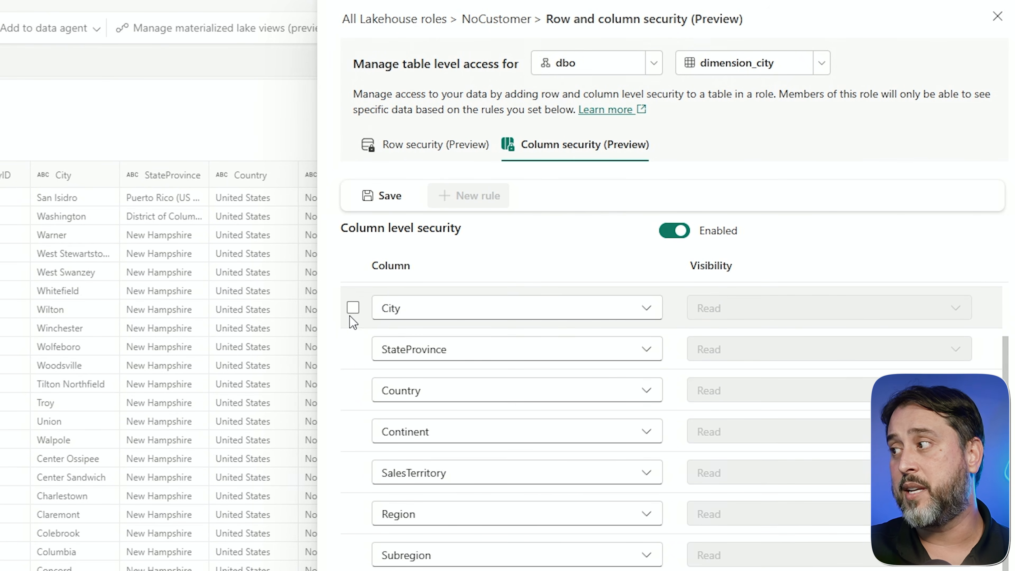
click(352, 309)
click(353, 349)
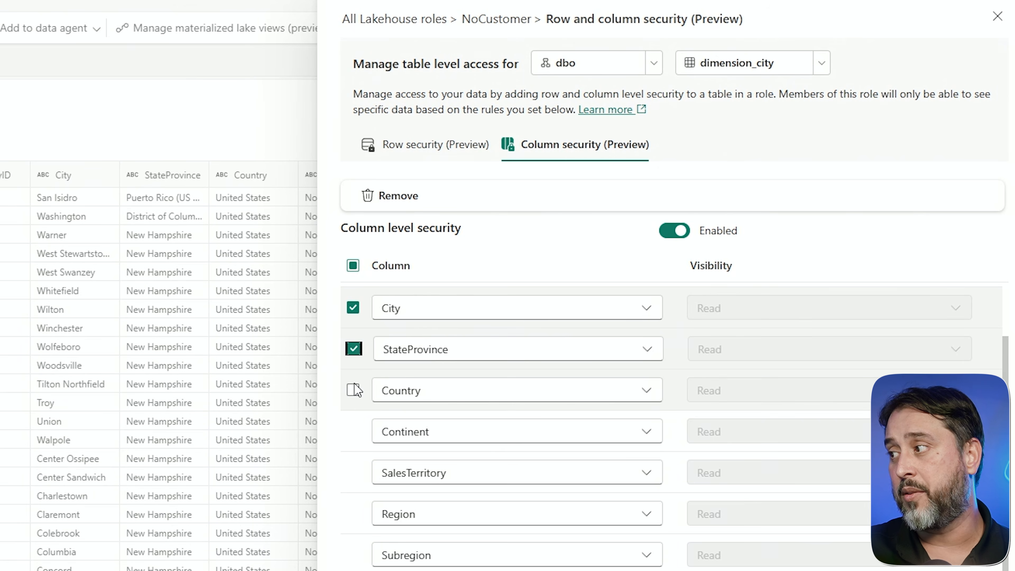
click(353, 390)
click(352, 431)
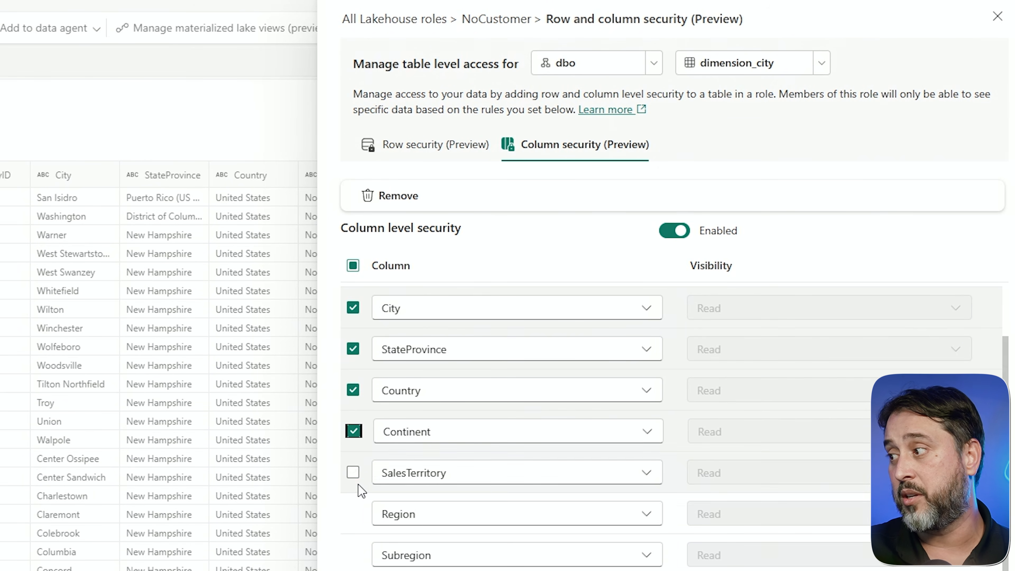
scroll(358, 480, down, 3)
click(354, 388)
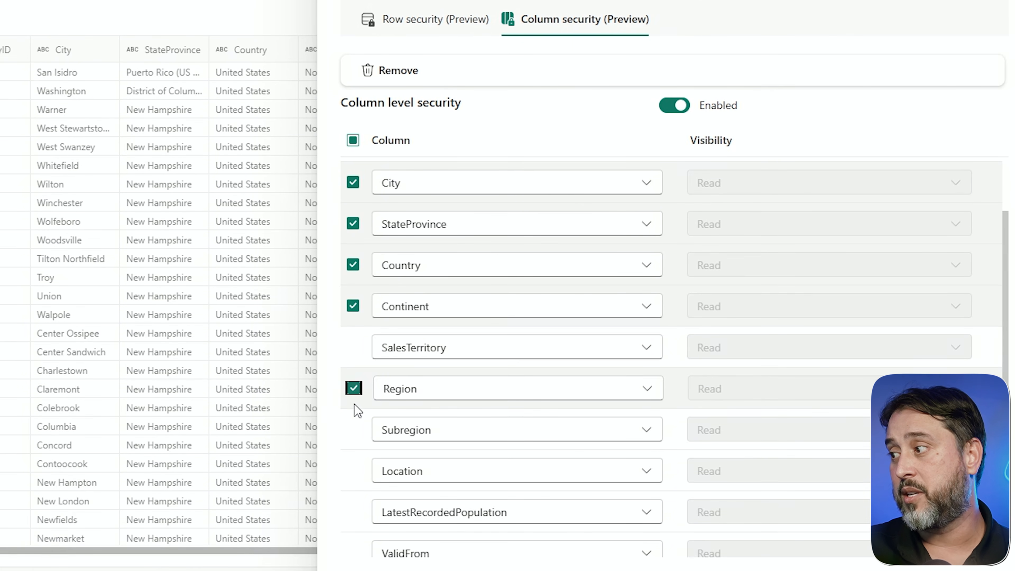
click(353, 430)
click(352, 471)
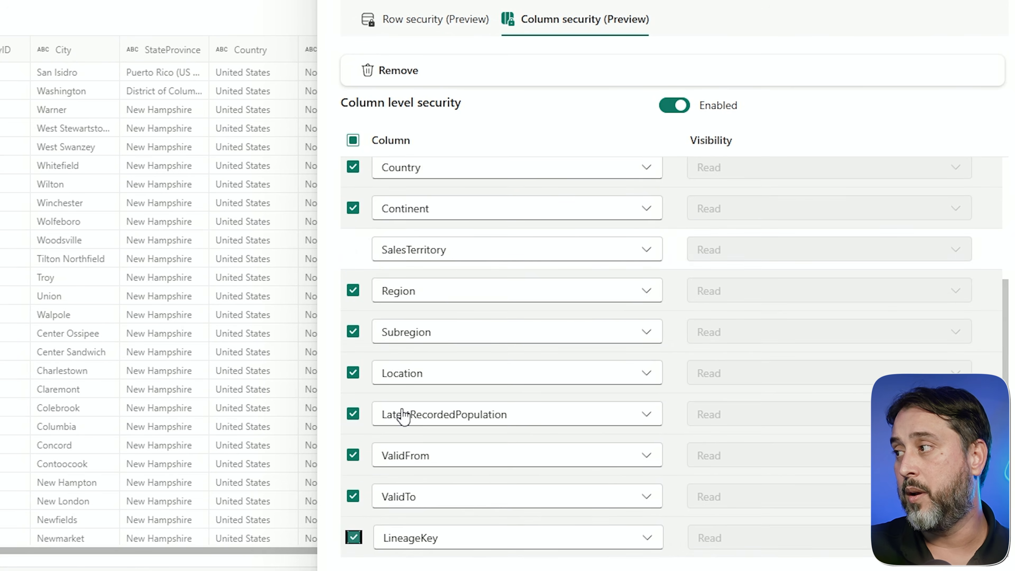
click(409, 72)
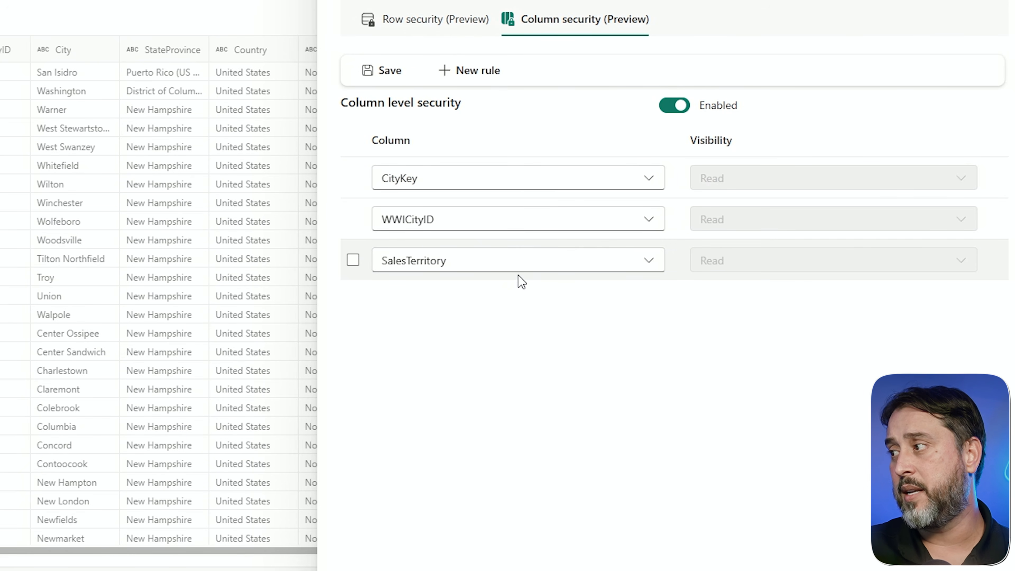
click(388, 71)
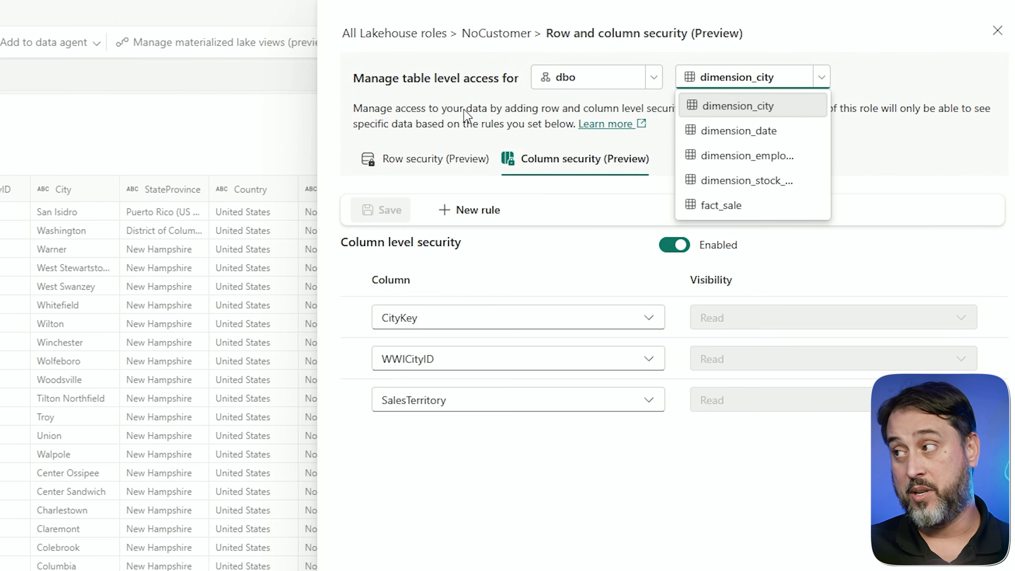
click(453, 92)
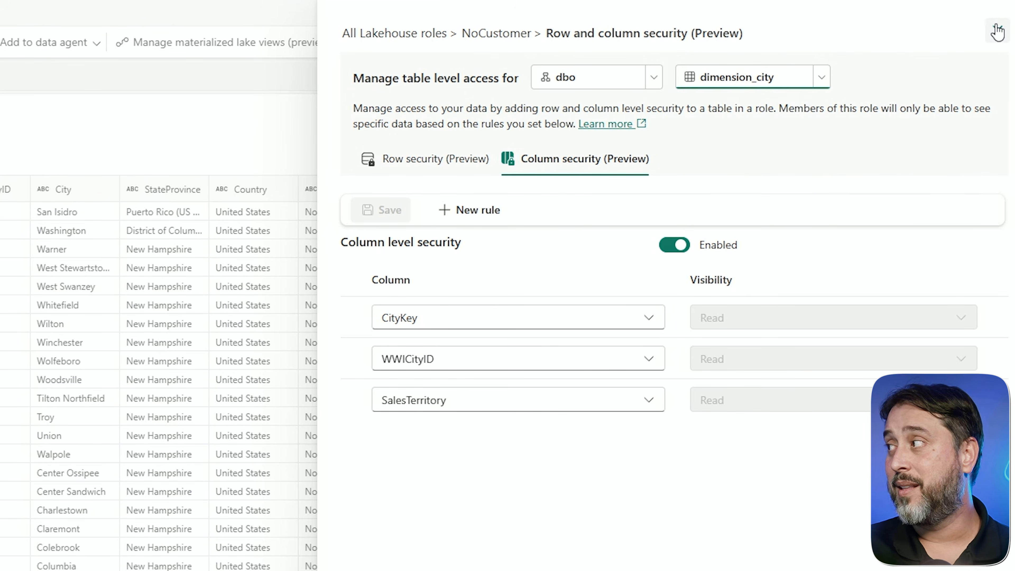
click(998, 30)
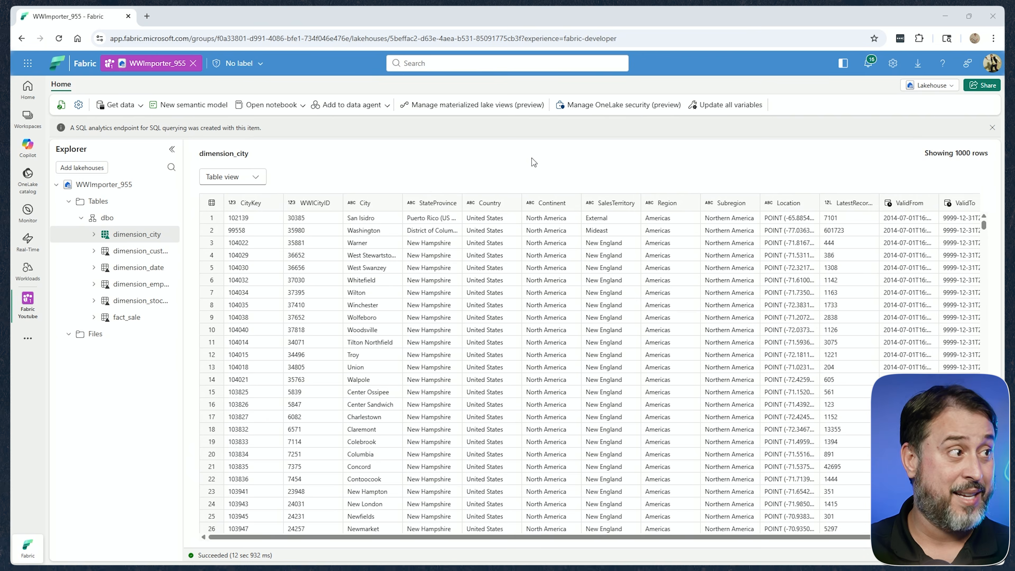
Switch to the demo user's incognito Fabric window, open the WWI Sales Report from the favorites, and refresh it
key(alt+Tab)
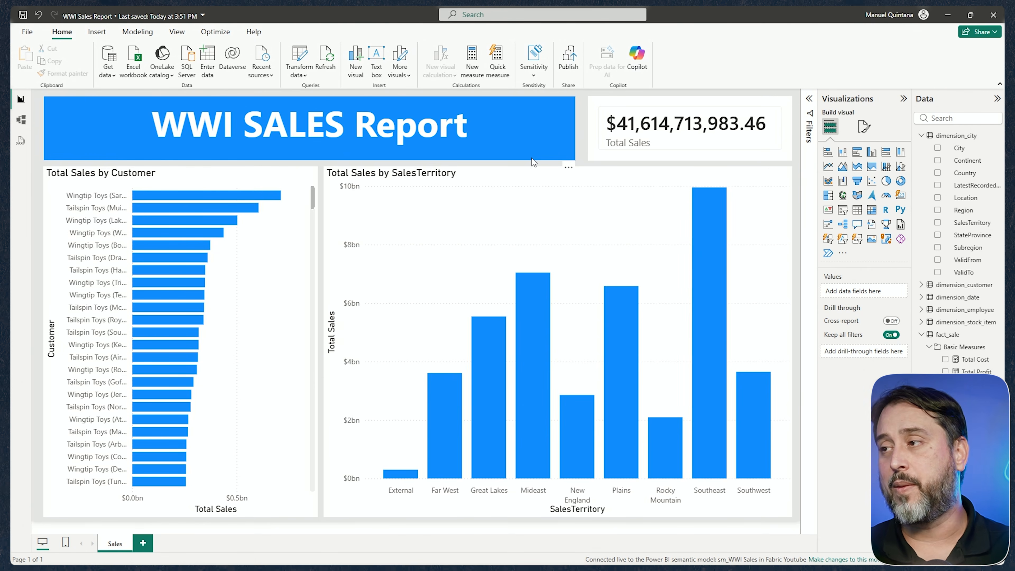
key(alt+Tab)
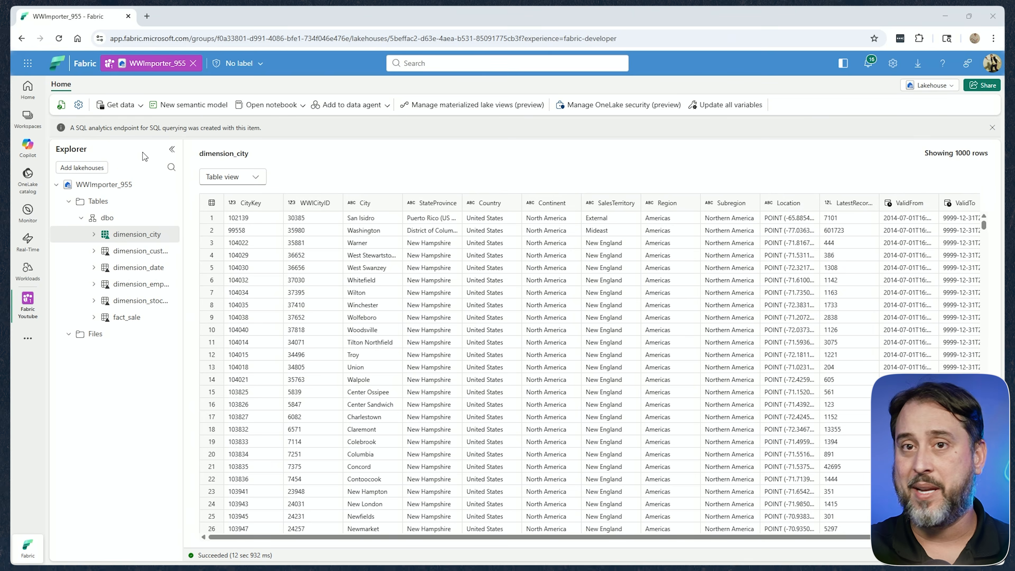
key(alt+Tab)
click(256, 196)
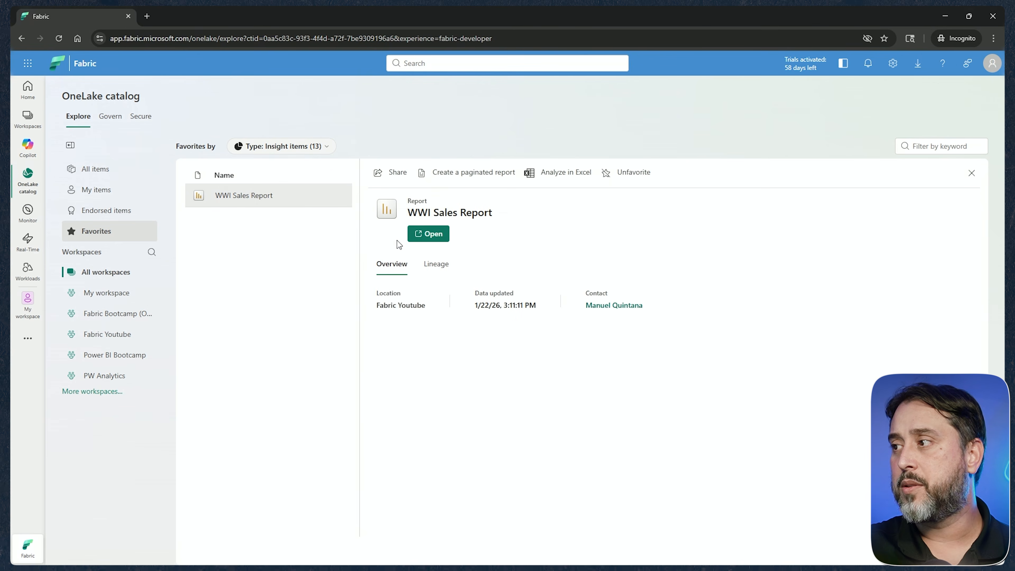
click(426, 236)
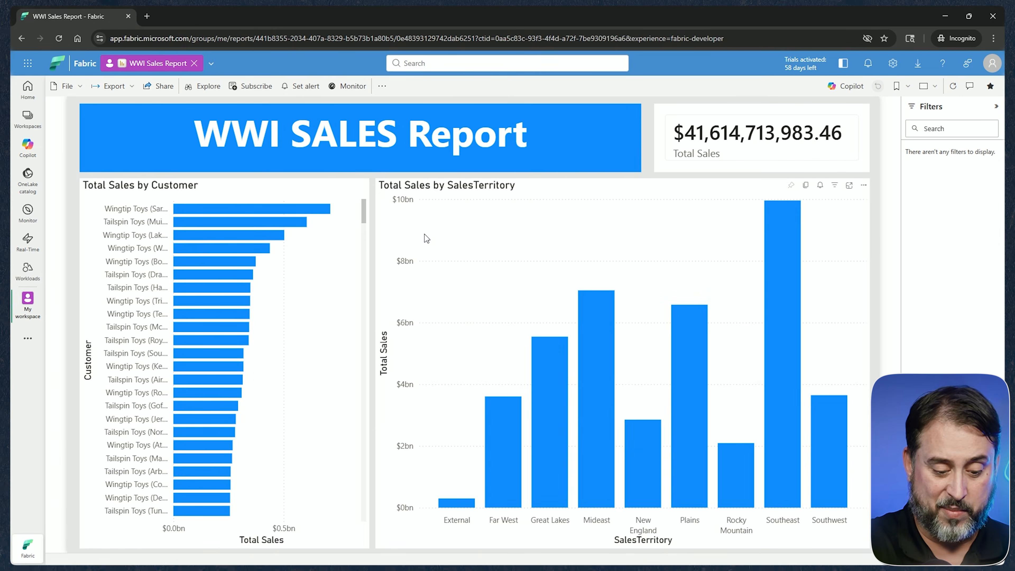
key(F5)
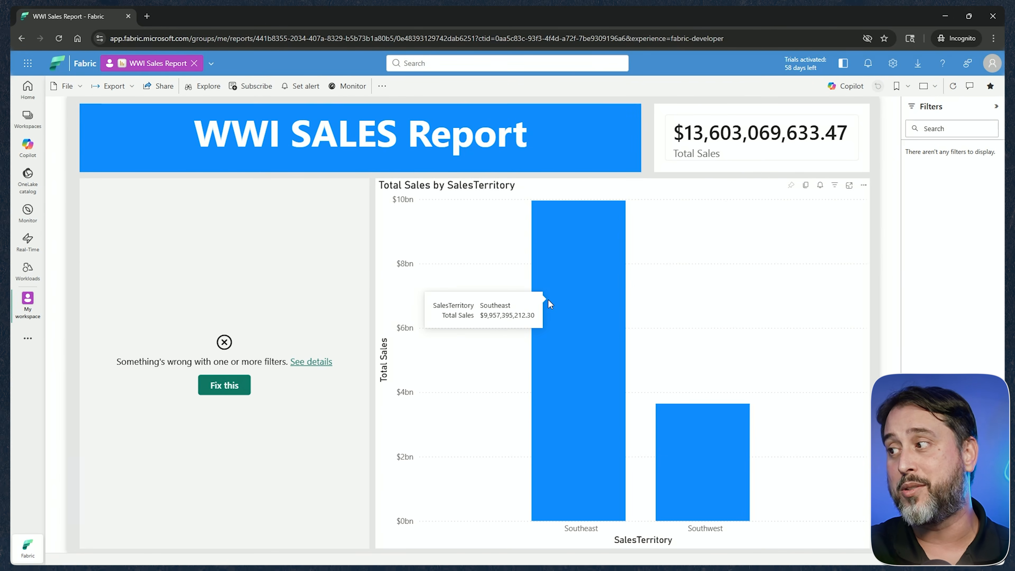
Check the SalesTerritory chart and the error details of the broken customer visual, and close the report
mouse_move(744, 477)
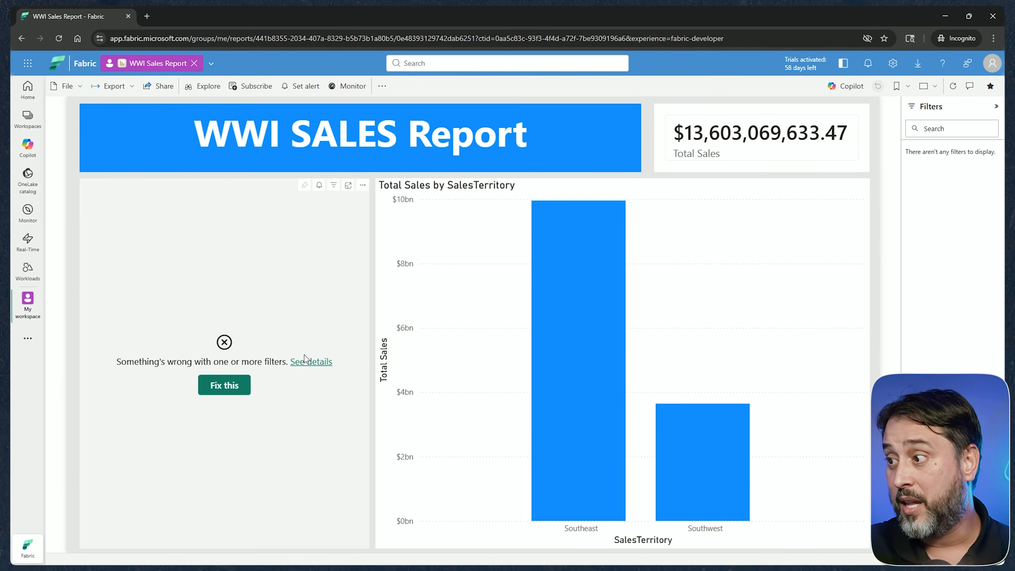
click(306, 362)
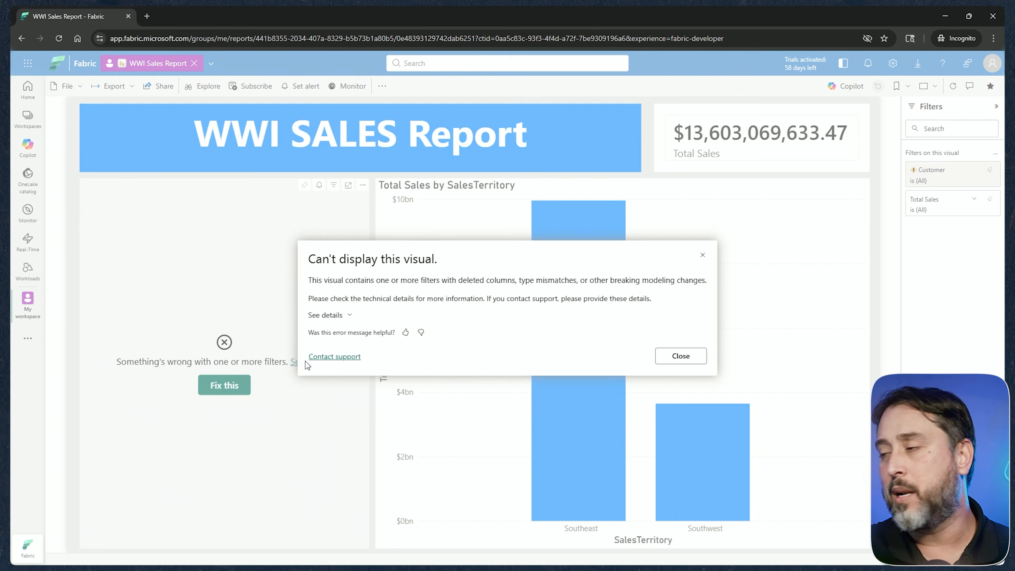
click(680, 356)
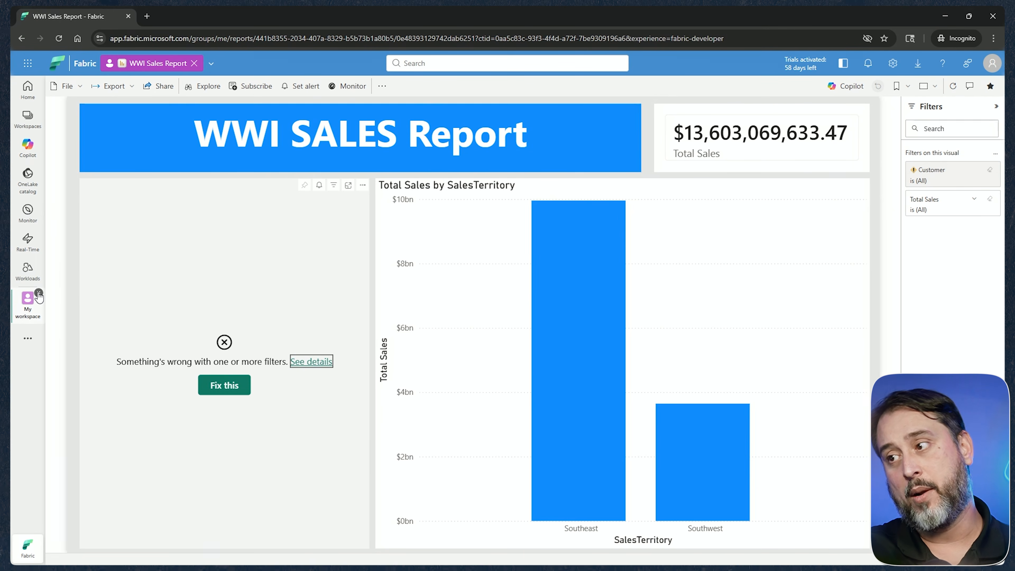
click(194, 63)
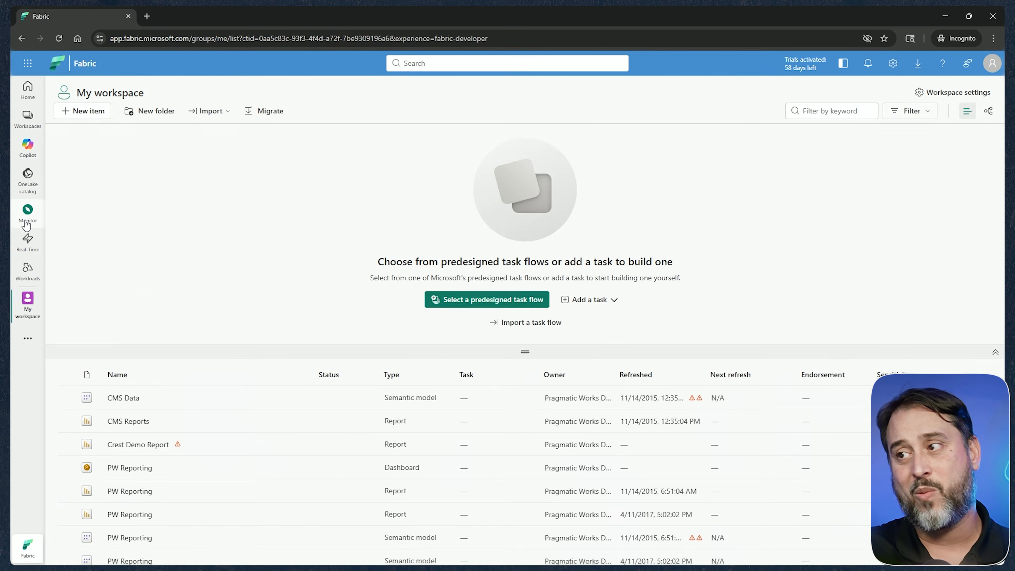
Filter the OneLake catalog to semantic models in the Fabric Youtube workspace and create a report from sm_WWI Sales
click(28, 179)
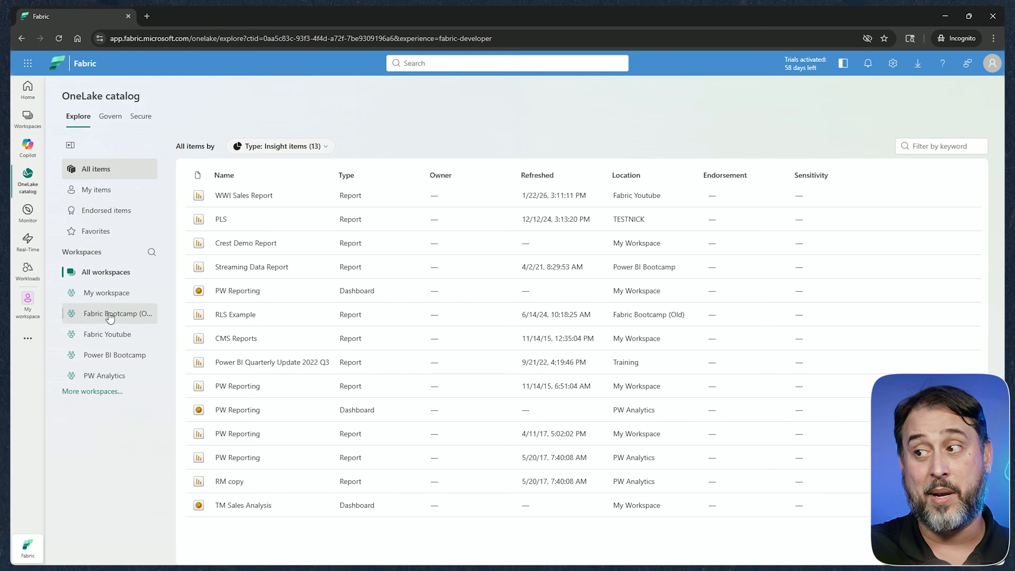
click(113, 335)
click(290, 146)
mouse_move(288, 165)
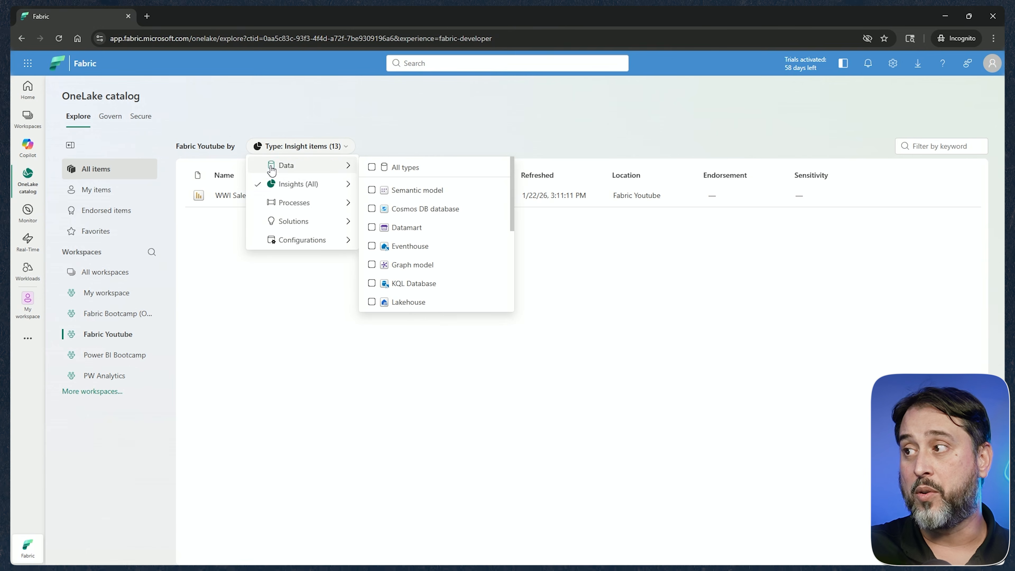
click(376, 190)
click(321, 195)
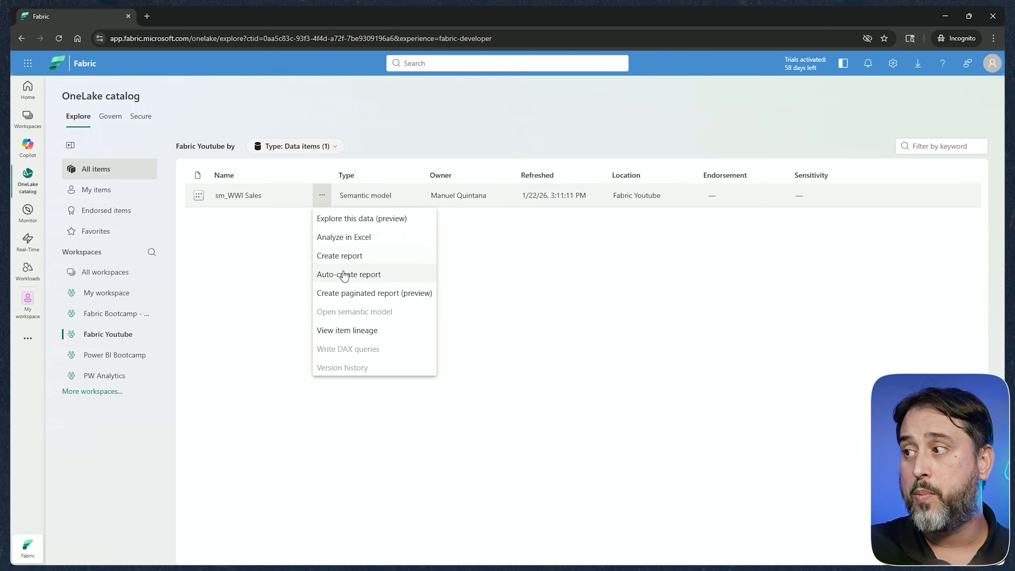
click(346, 258)
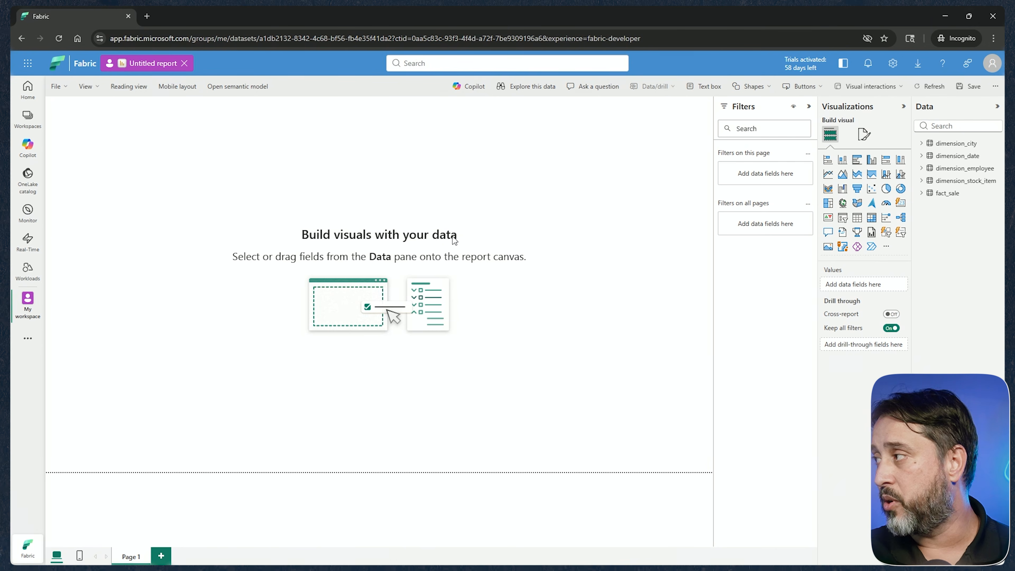
Add SalesTerritory from dimension_city to the blank report page and show it as a table visual
click(921, 144)
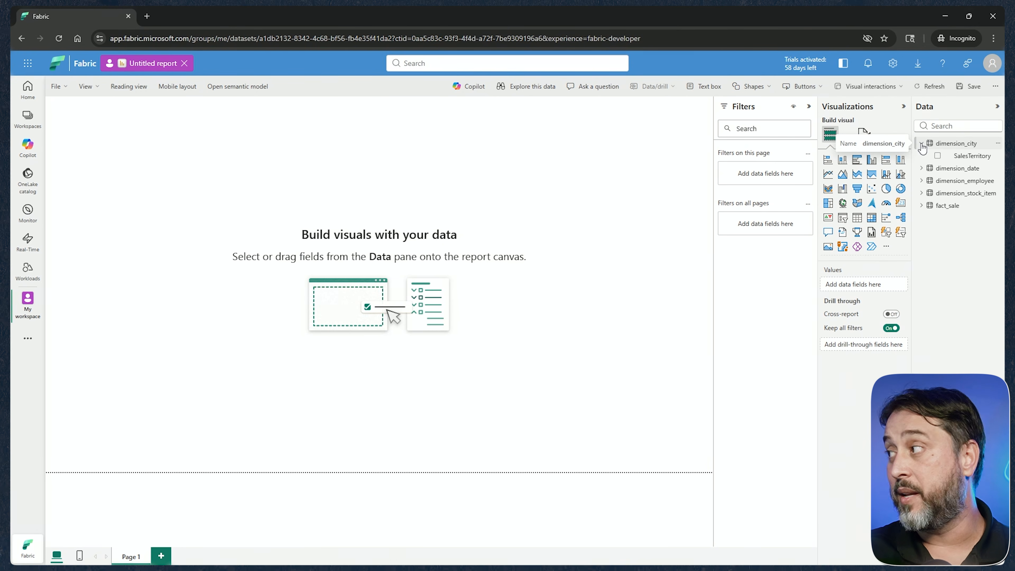
click(937, 155)
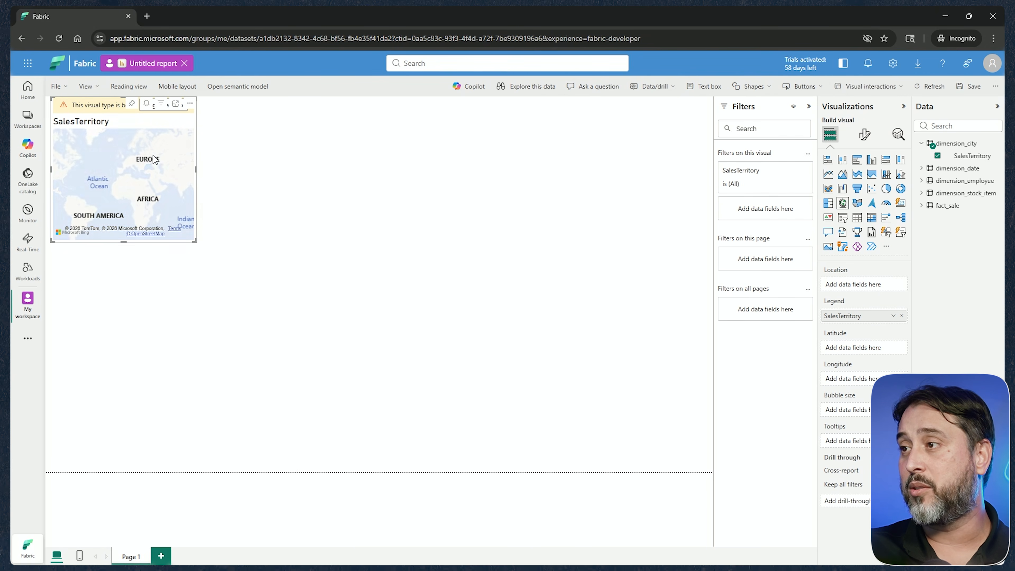
click(857, 218)
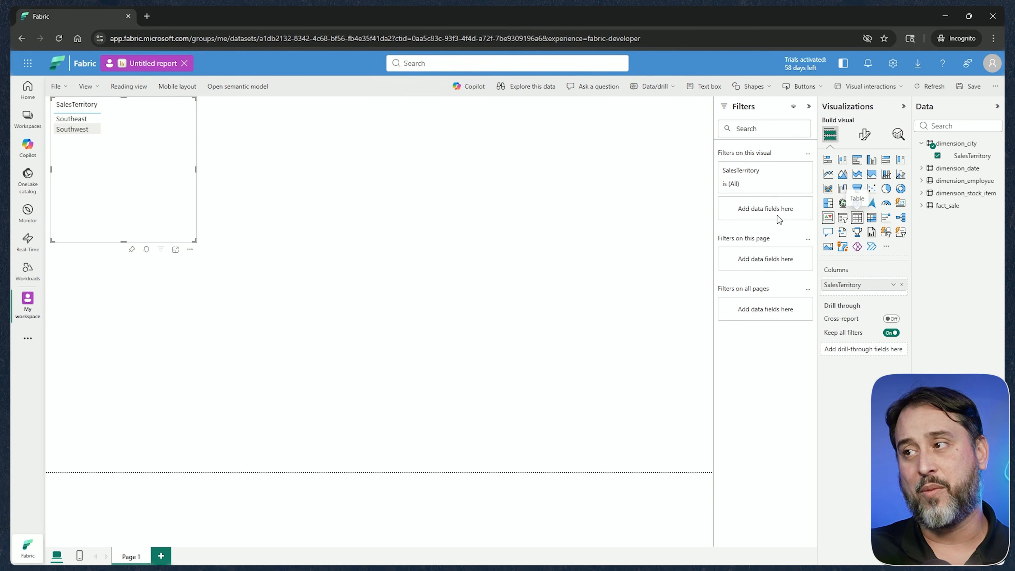